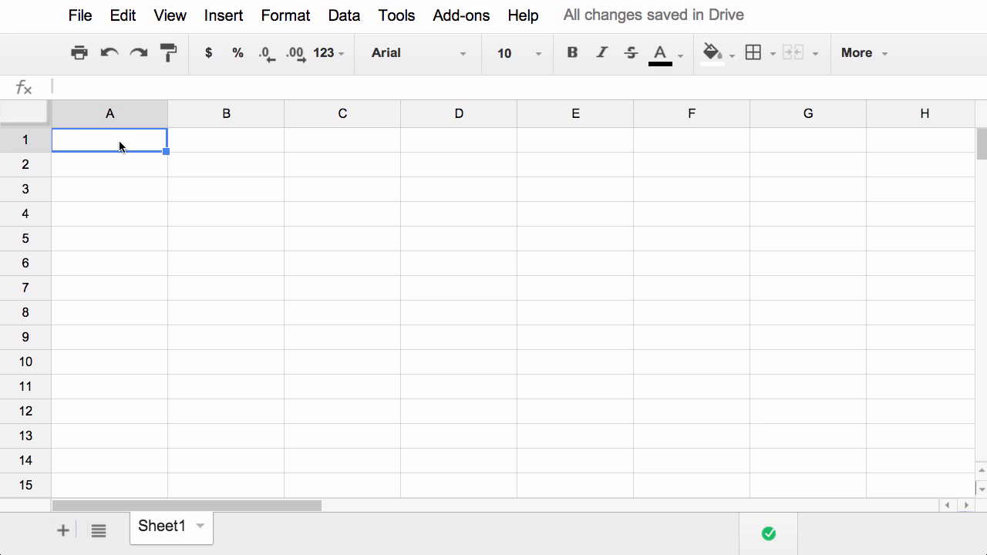
# Step: Open the Tools menu and show the Add-ons submenu with Get add-ons and Manage add-ons
pyautogui.click(396, 24)
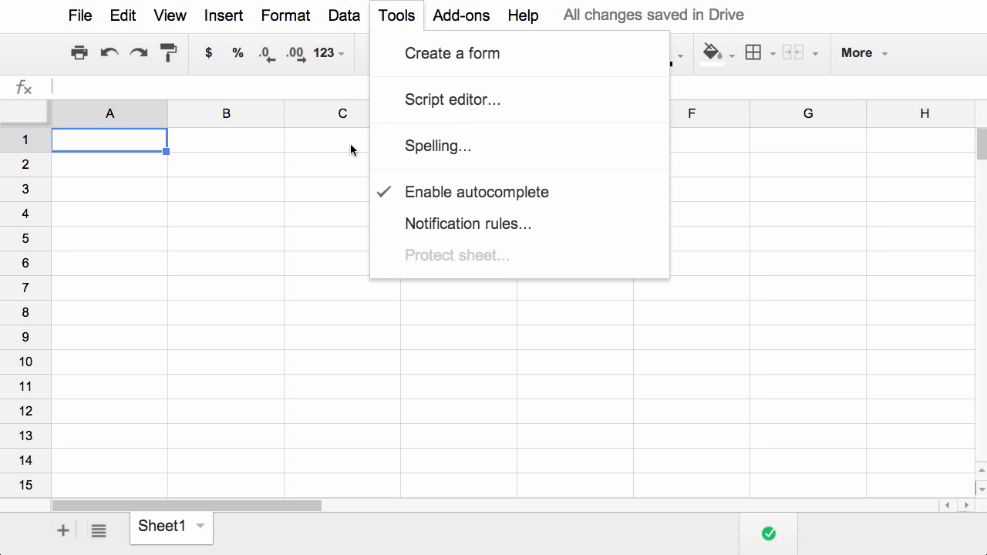
pyautogui.moveTo(463, 20)
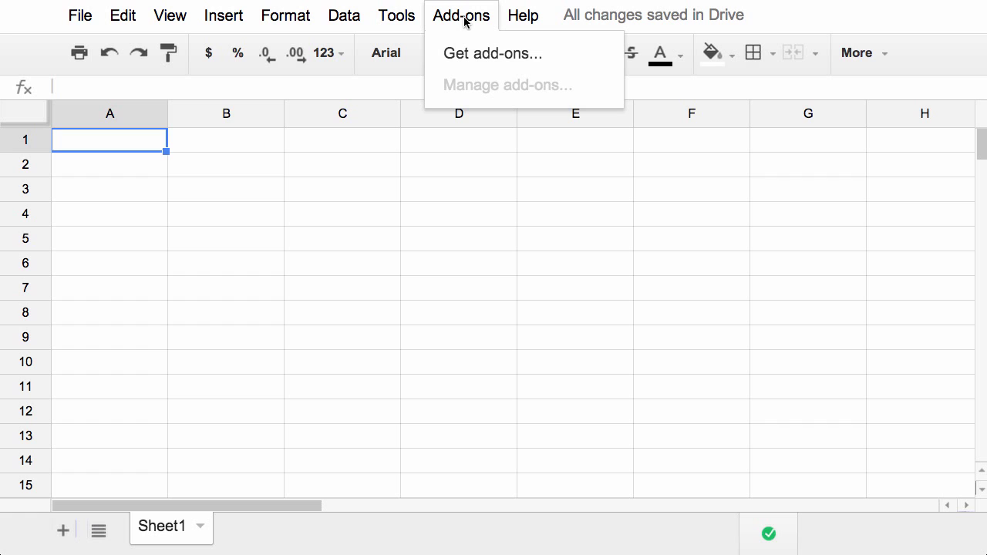
# Step: Open the add-on store from Get add-ons and bring up the Doctopus details page
pyautogui.click(568, 57)
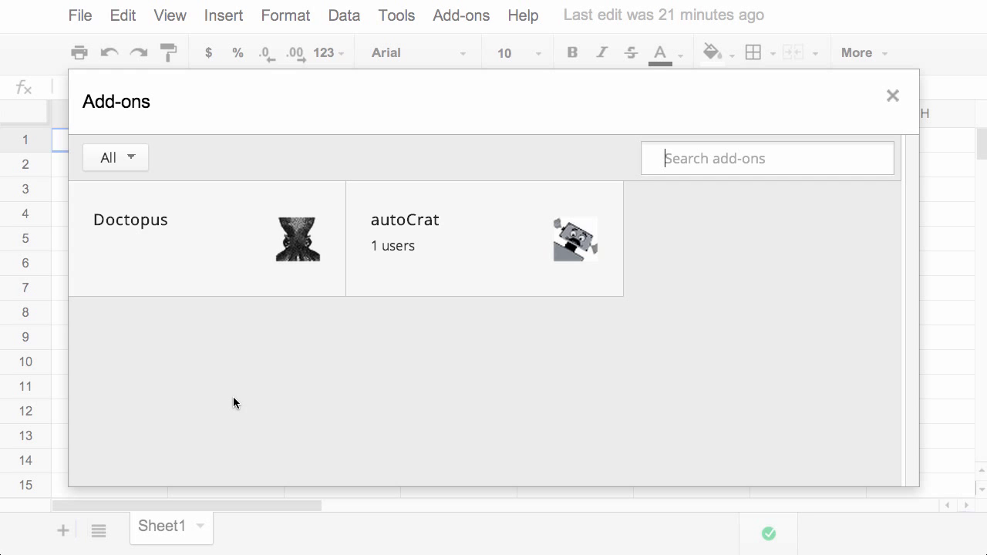
pyautogui.moveTo(152, 221)
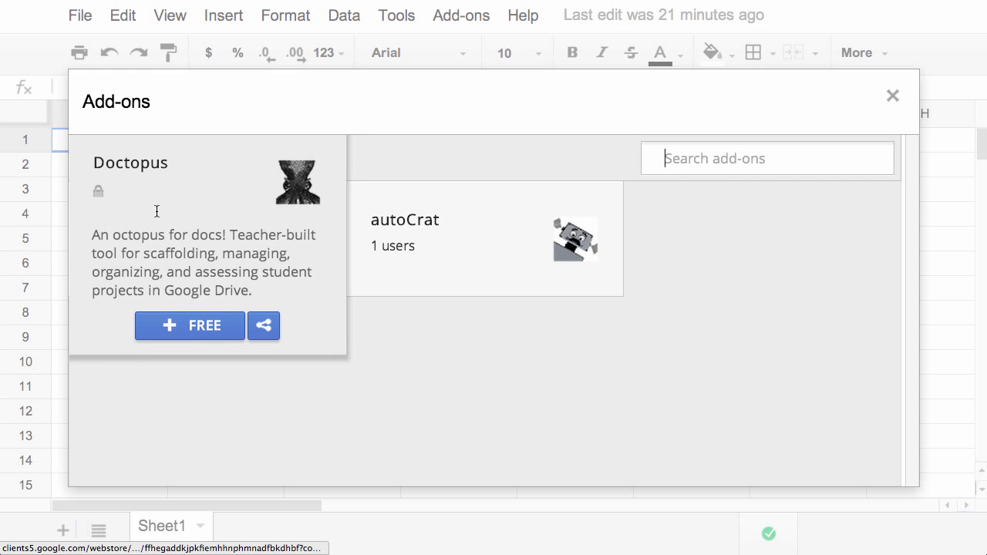
pyautogui.click(178, 245)
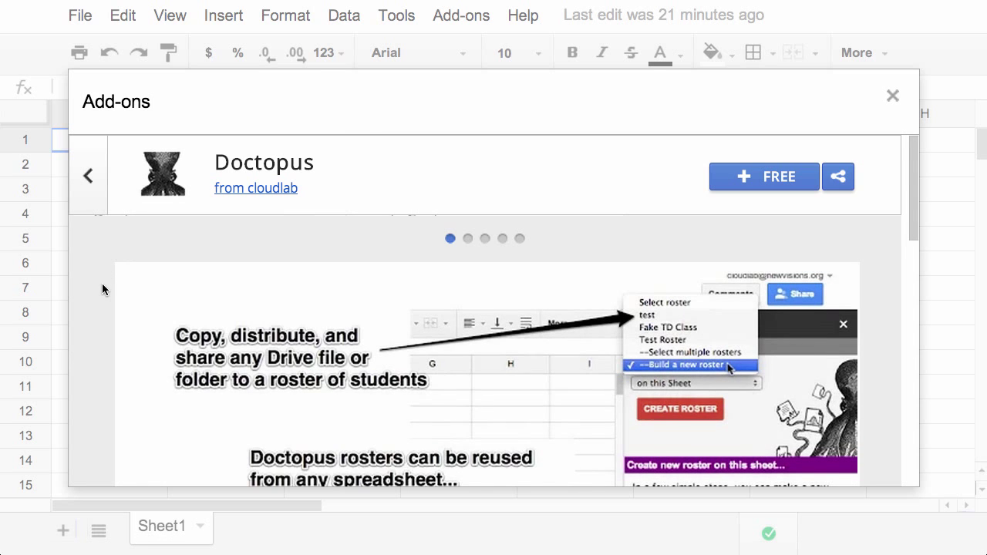
pyautogui.scroll(-1, 101, 289)
pyautogui.scroll(1, 102, 289)
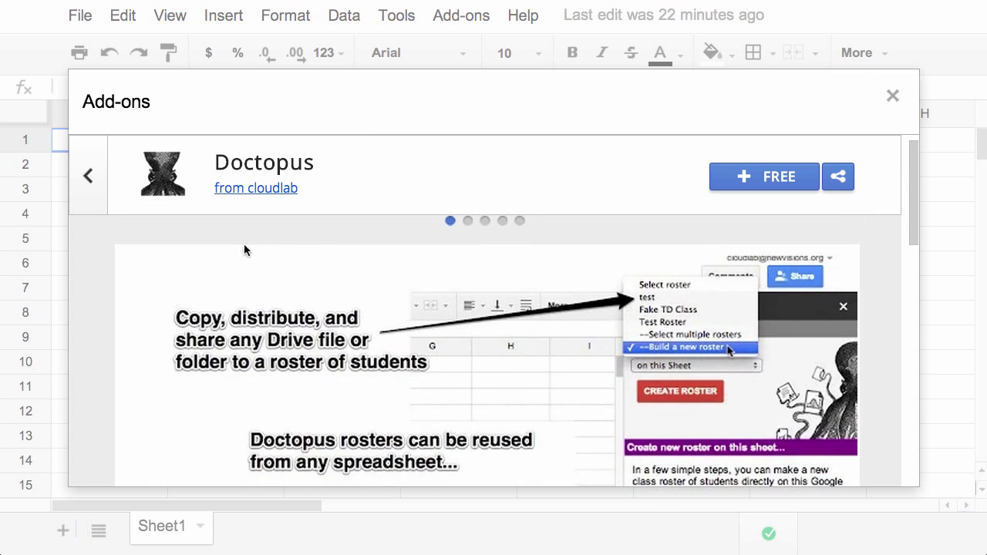
# Step: Browse the Doctopus preview screenshots, including rubric grading, and read its overview
pyautogui.click(469, 221)
pyautogui.click(486, 222)
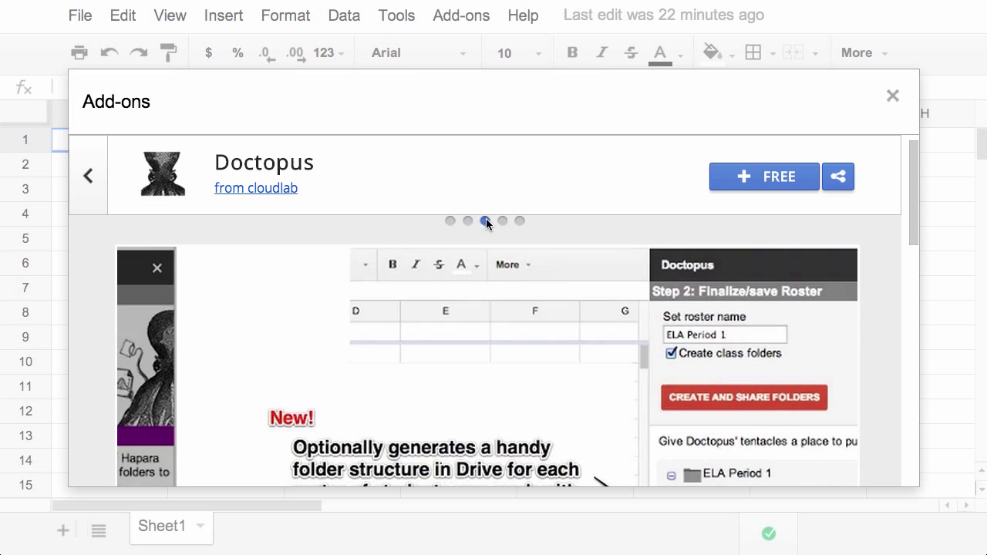
pyautogui.click(503, 221)
pyautogui.click(520, 221)
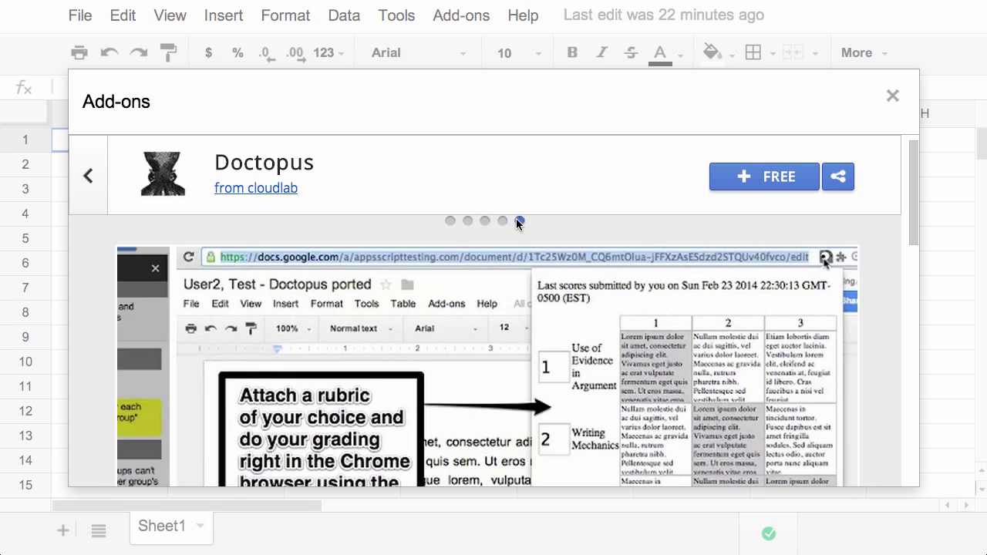
pyautogui.scroll(-1, 94, 350)
pyautogui.scroll(-5, 94, 350)
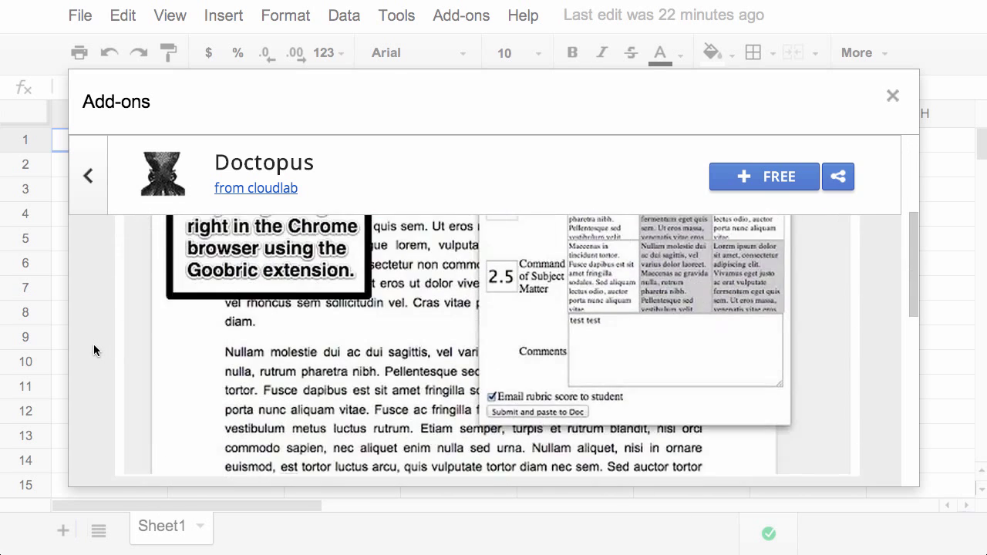
pyautogui.scroll(-5, 94, 350)
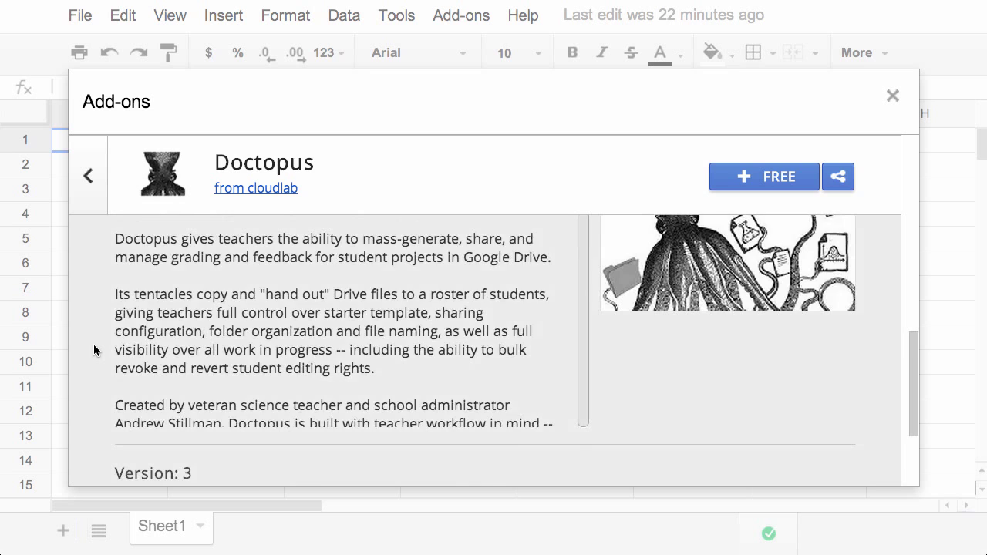
pyautogui.scroll(10, 94, 350)
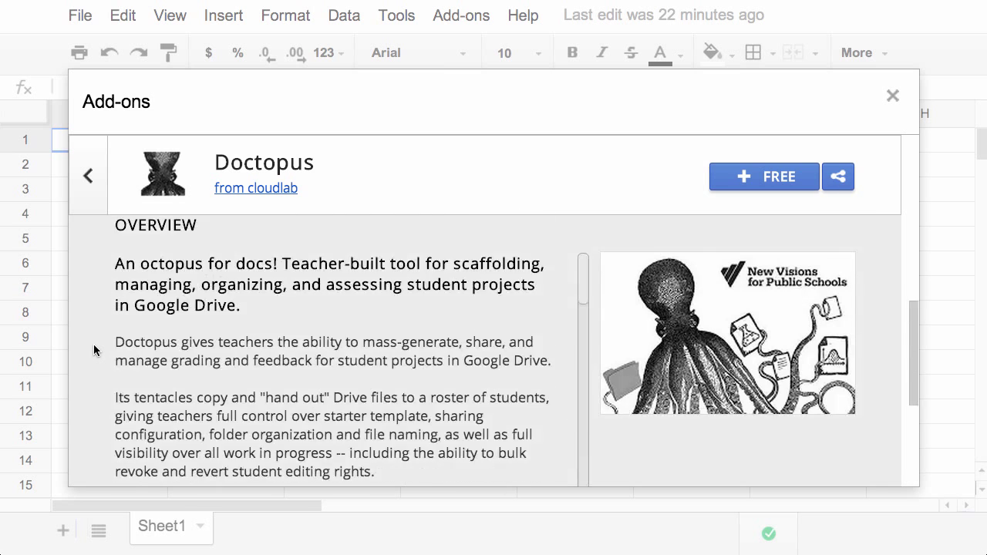
pyautogui.scroll(2, 94, 350)
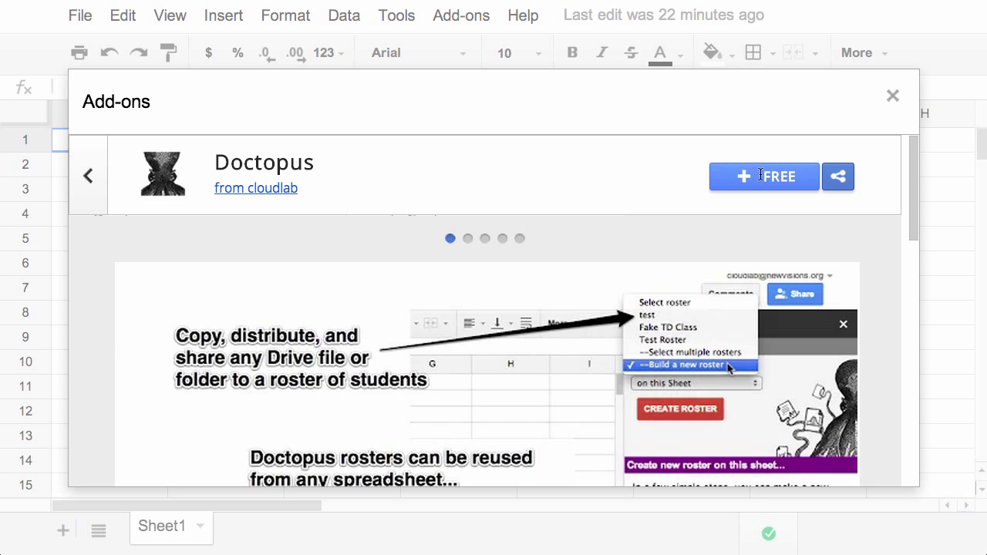
# Step: Install the free Doctopus add-on and accept its requested permissions
pyautogui.click(762, 175)
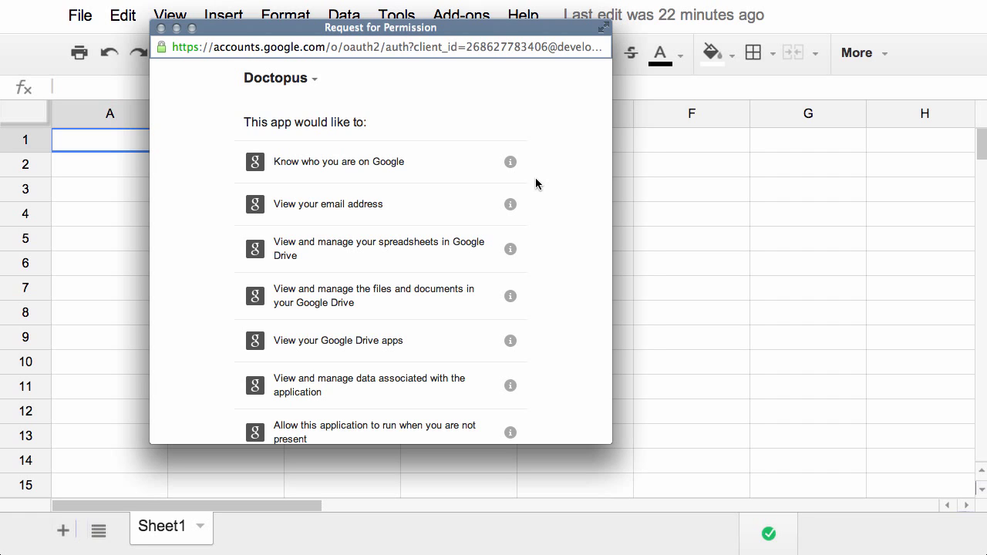
pyautogui.scroll(-4, 573, 273)
pyautogui.scroll(-2, 572, 275)
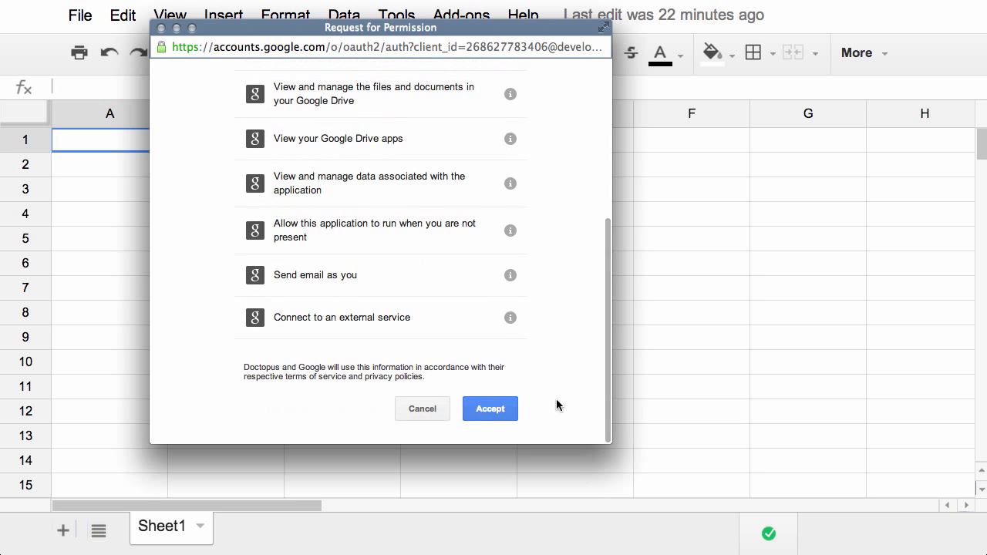
pyautogui.click(498, 412)
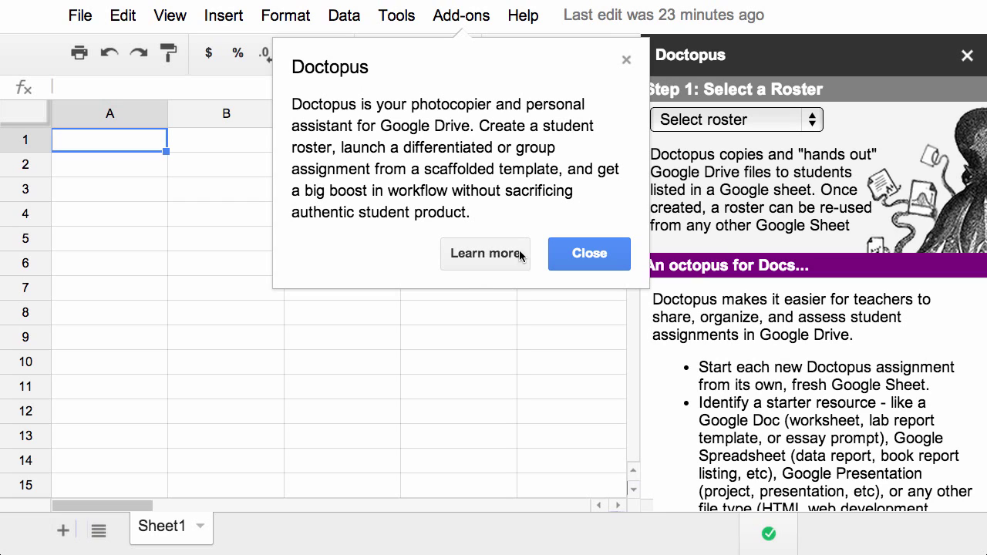
pyautogui.click(590, 254)
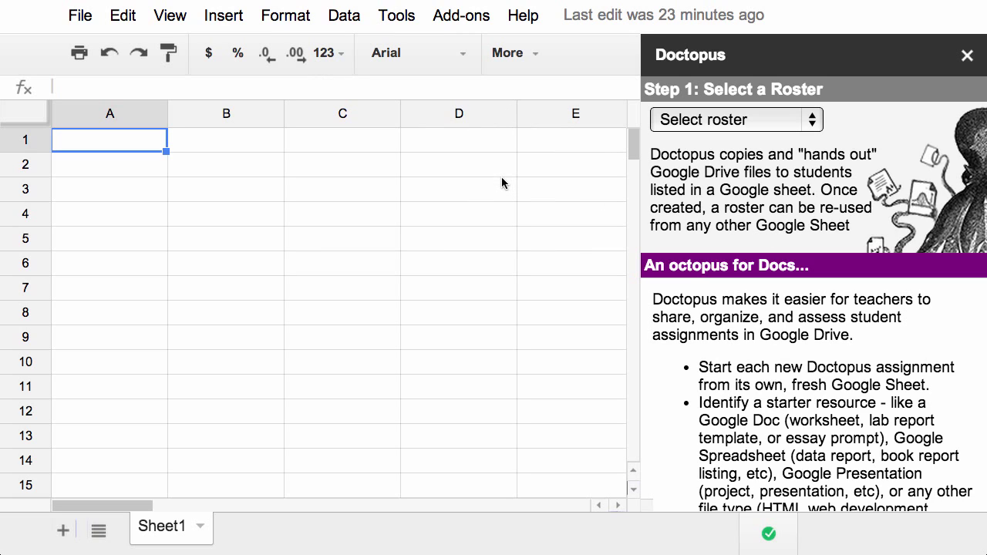
pyautogui.click(466, 18)
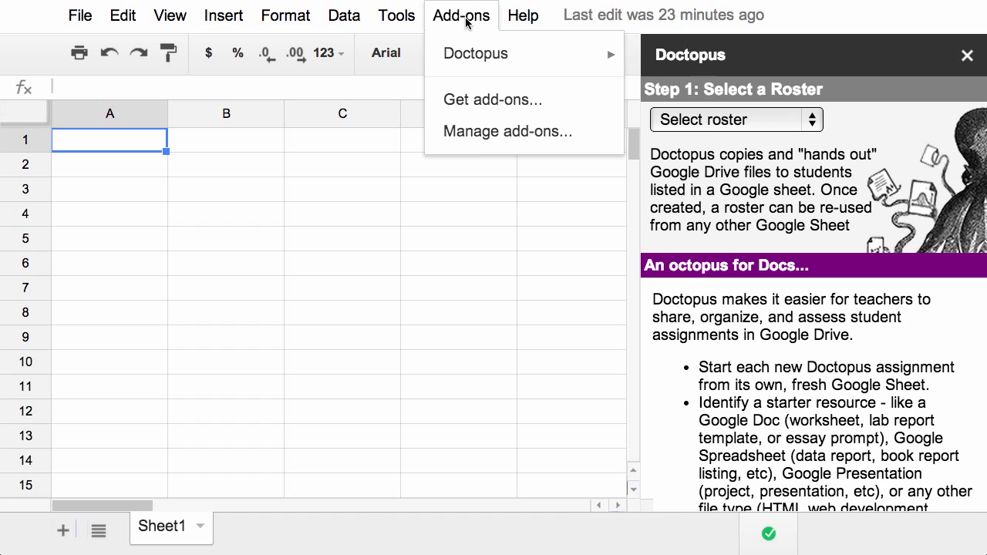
pyautogui.moveTo(471, 61)
pyautogui.click(474, 26)
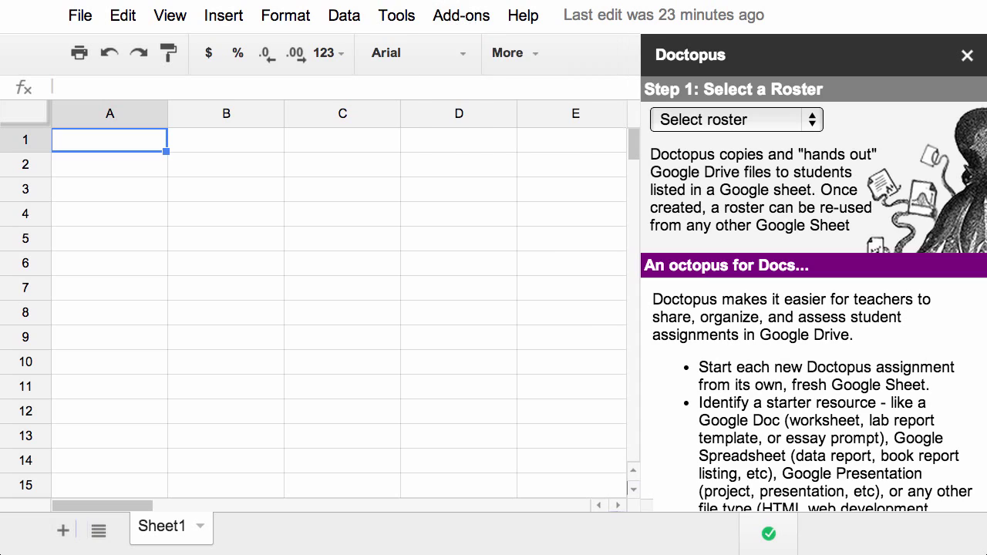
pyautogui.click(456, 25)
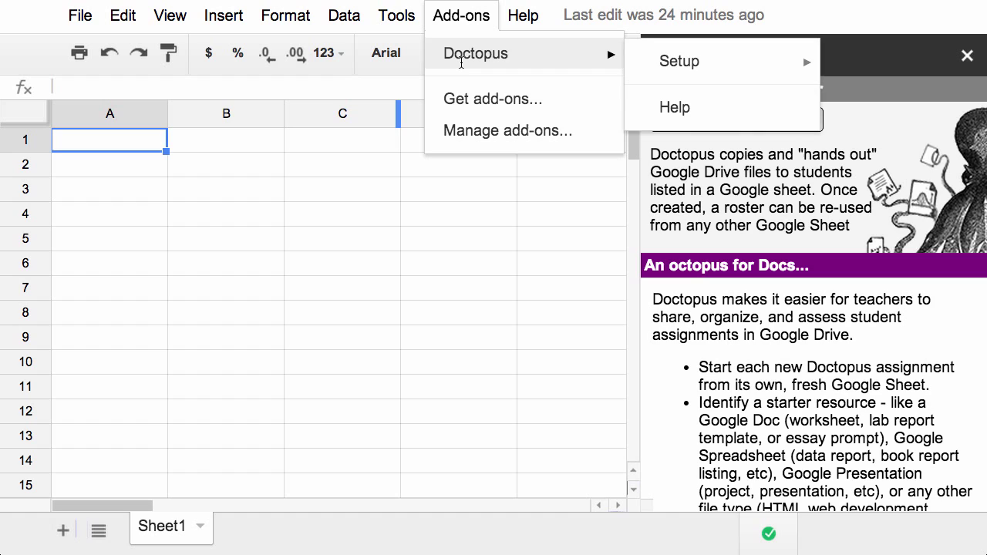
pyautogui.click(470, 132)
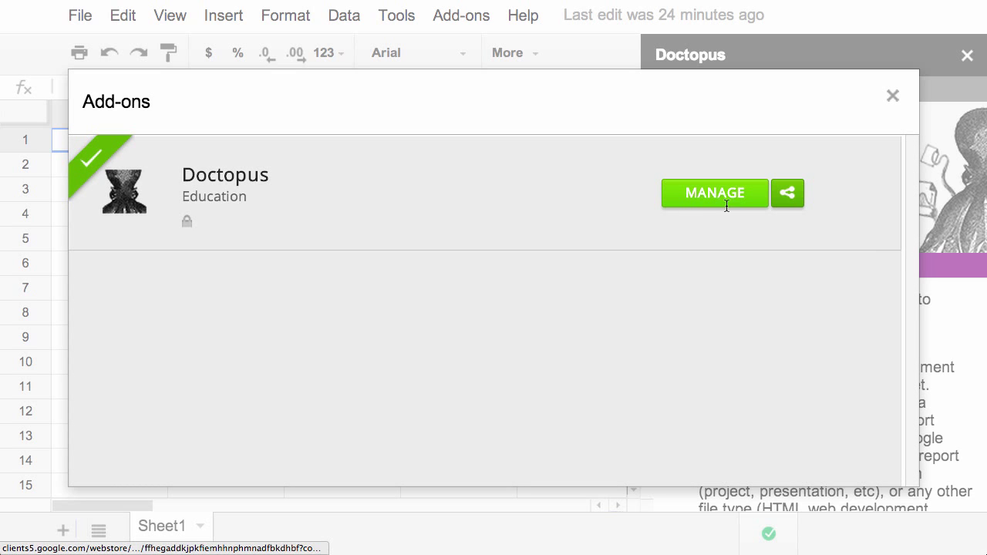
pyautogui.click(723, 197)
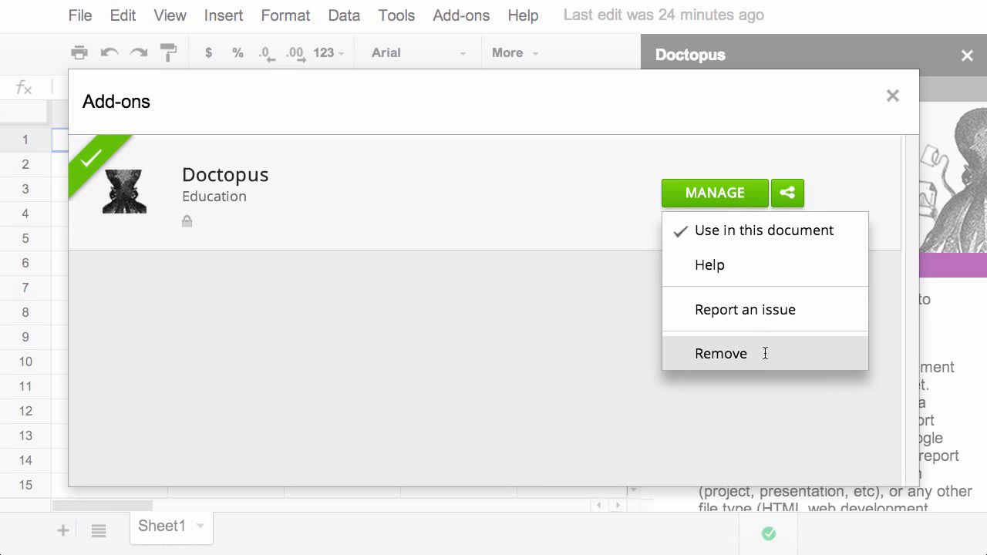
pyautogui.click(893, 97)
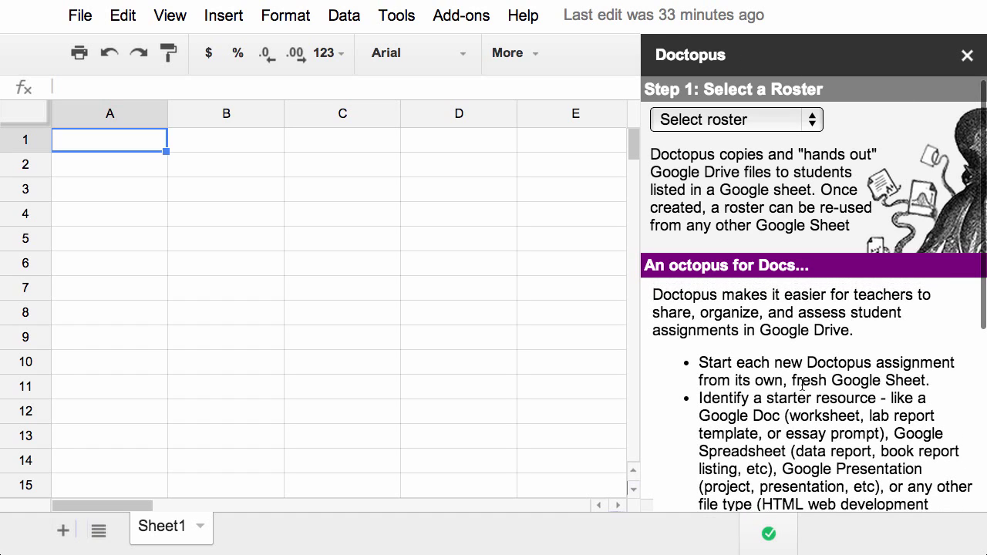
# Step: Scroll through the Doctopus sidebar's introductory description
pyautogui.scroll(-3, 802, 386)
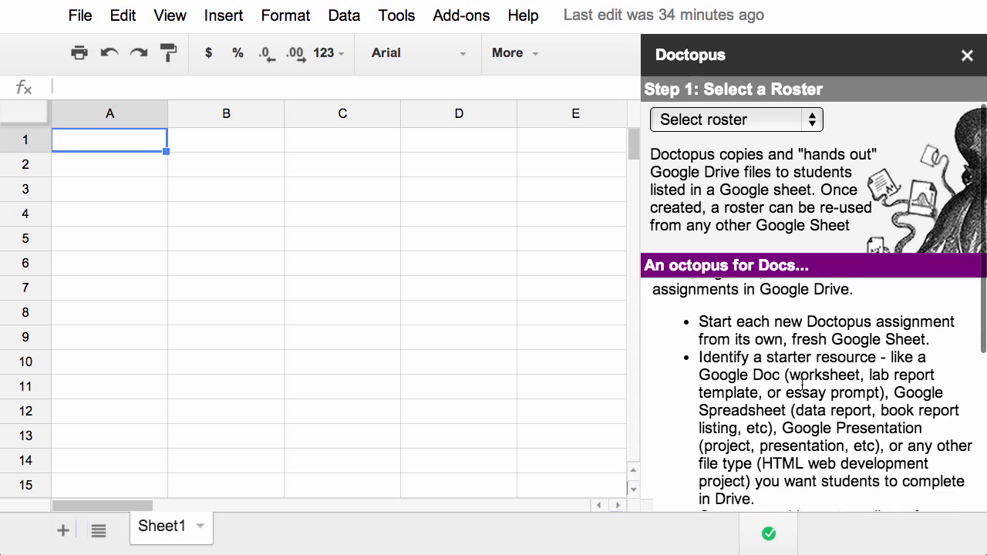
pyautogui.scroll(-3, 802, 389)
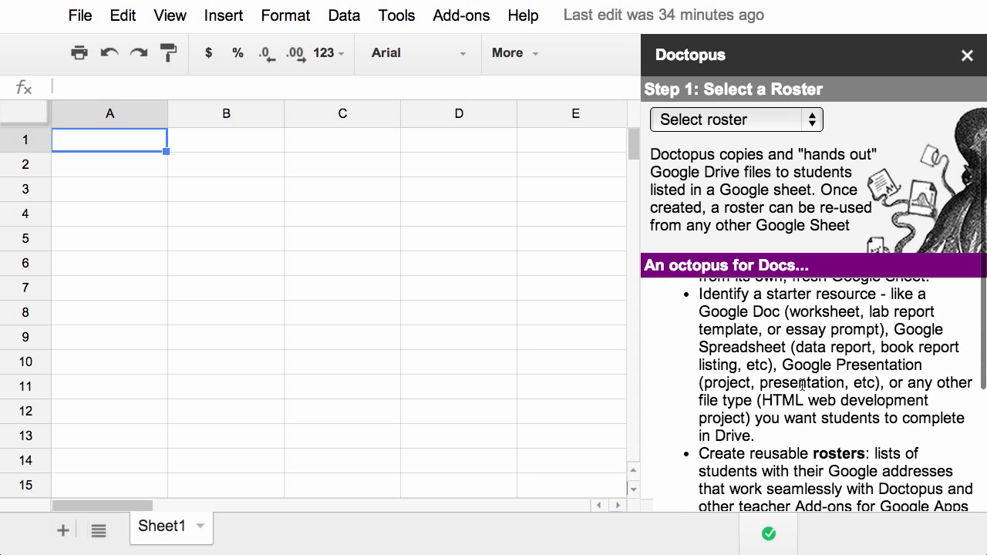
pyautogui.scroll(-3, 802, 386)
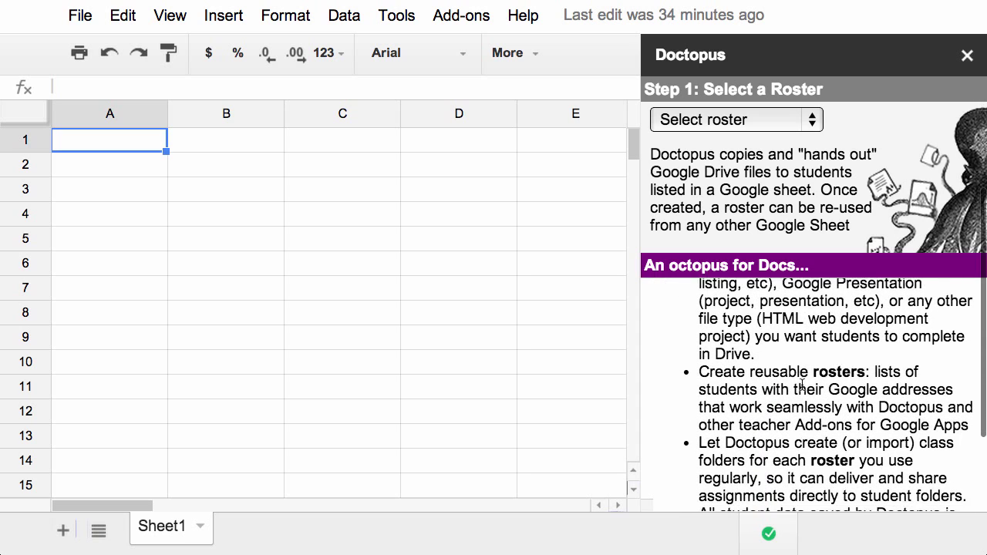
pyautogui.scroll(-2, 803, 384)
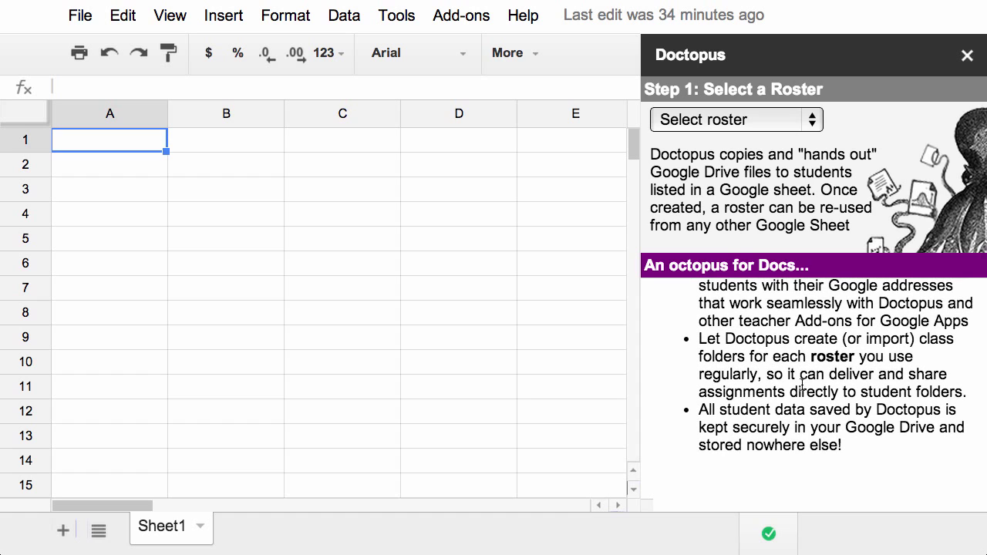
pyautogui.scroll(5, 803, 386)
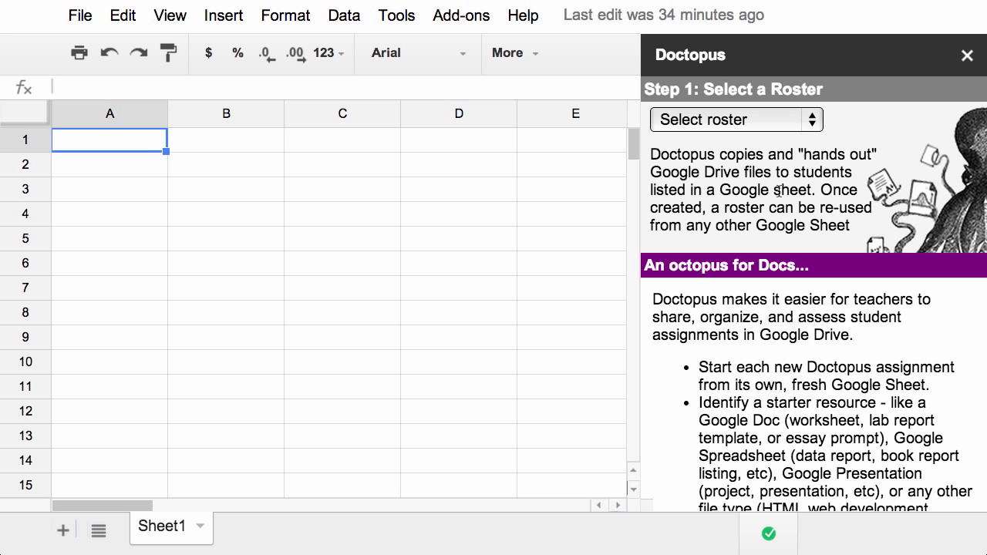
# Step: Choose '--Build a new roster' and set the building method to 'on this Sheet'
pyautogui.click(813, 122)
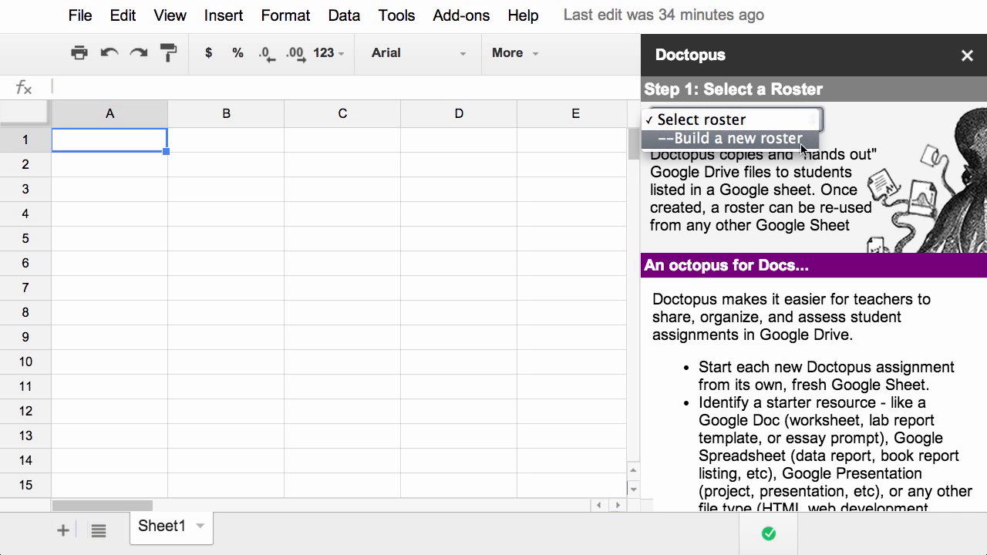
pyautogui.click(802, 140)
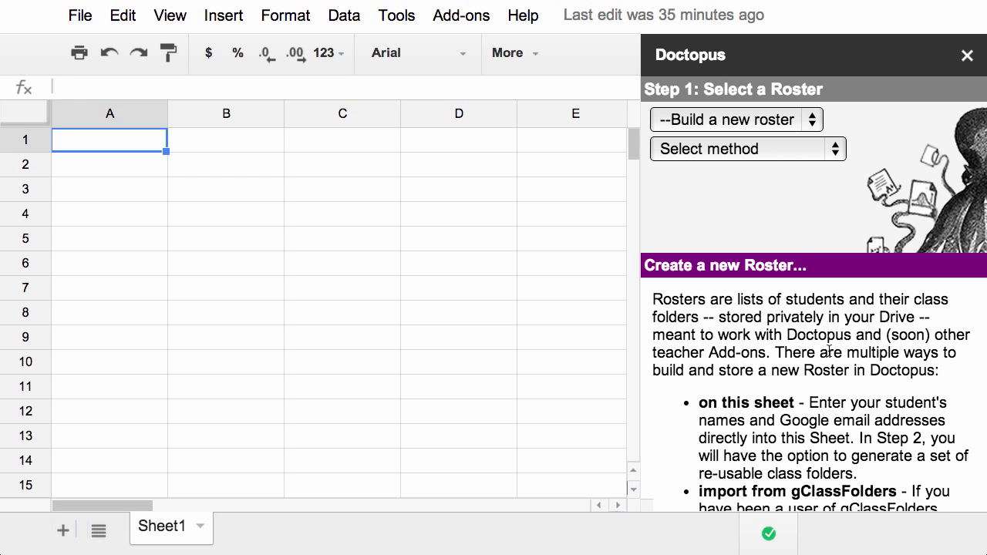
pyautogui.scroll(-3, 830, 352)
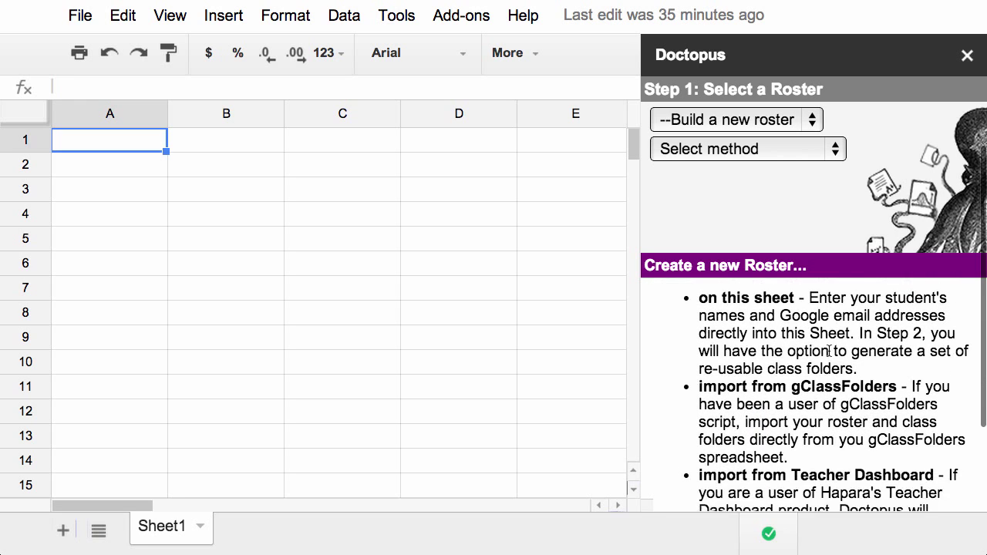
pyautogui.scroll(3, 830, 352)
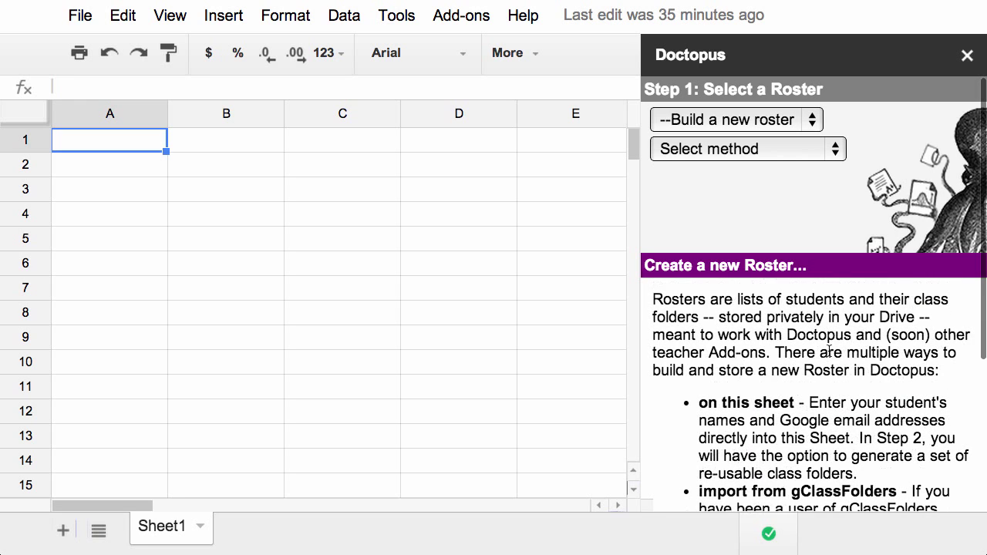
pyautogui.click(835, 150)
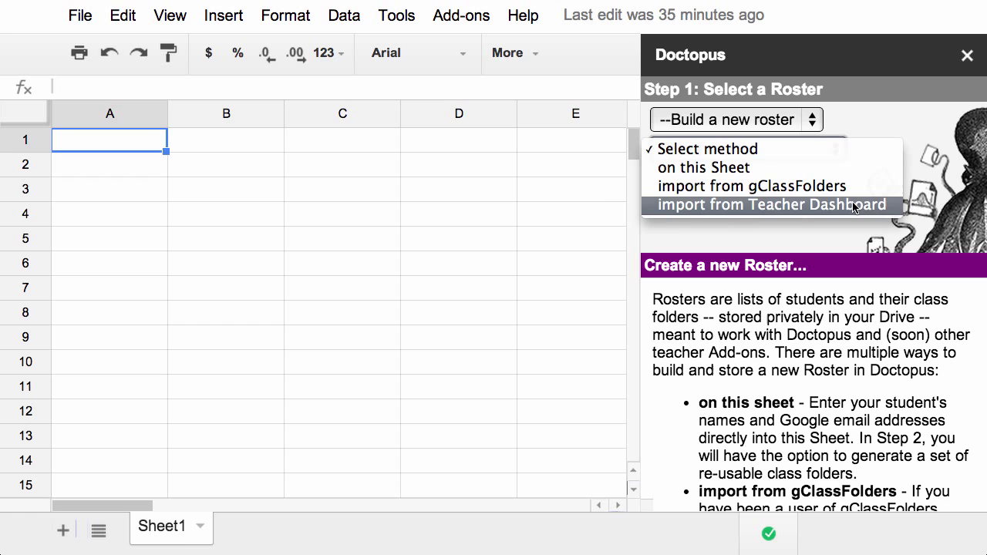
pyautogui.click(851, 171)
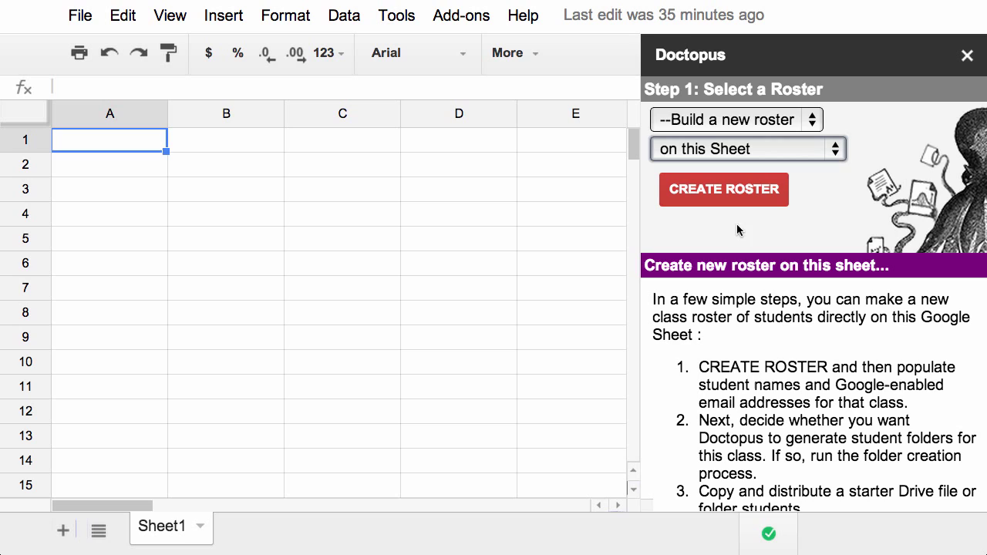
# Step: Use CREATE ROSTER to add a New Roster tab with First Name, Last Name and Email headers
pyautogui.click(726, 191)
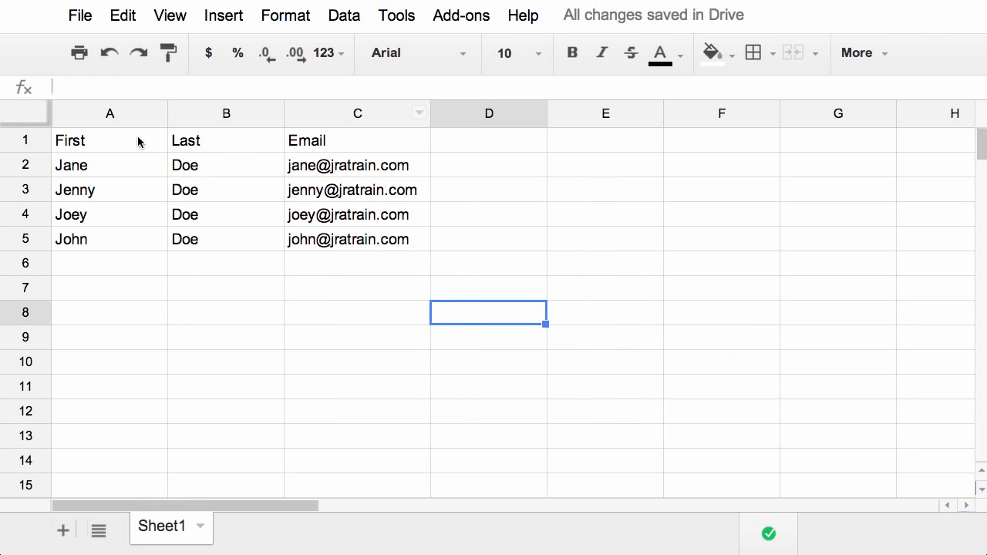
# Step: Copy Sheet1's students in A2:C5 into New Roster at A2, then refresh Doctopus
pyautogui.moveTo(137, 138); pyautogui.dragTo(145, 171)
pyautogui.click(338, 220)
pyautogui.hotkey('ctrl', 'c')
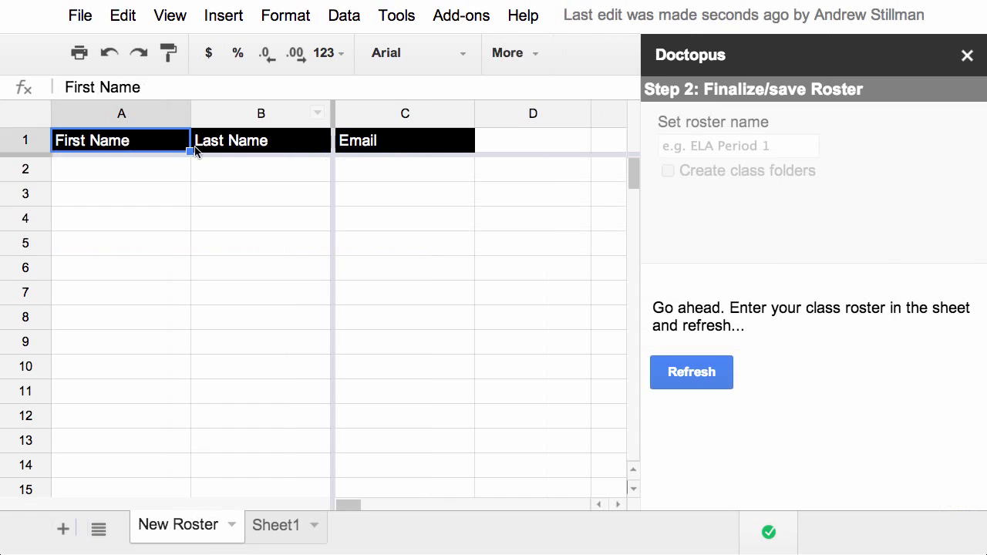
pyautogui.click(162, 171)
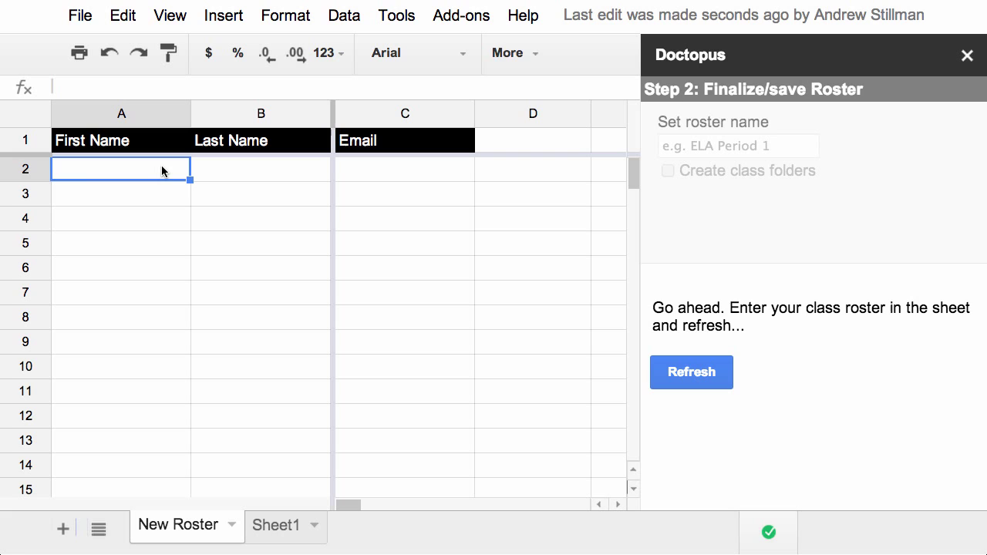
pyautogui.hotkey('ctrl', 'v')
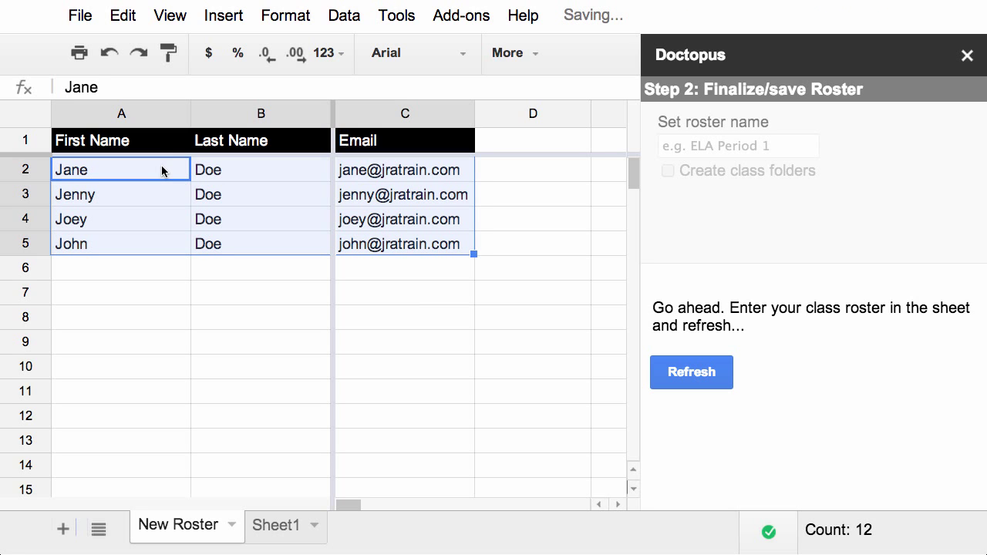
pyautogui.click(287, 189)
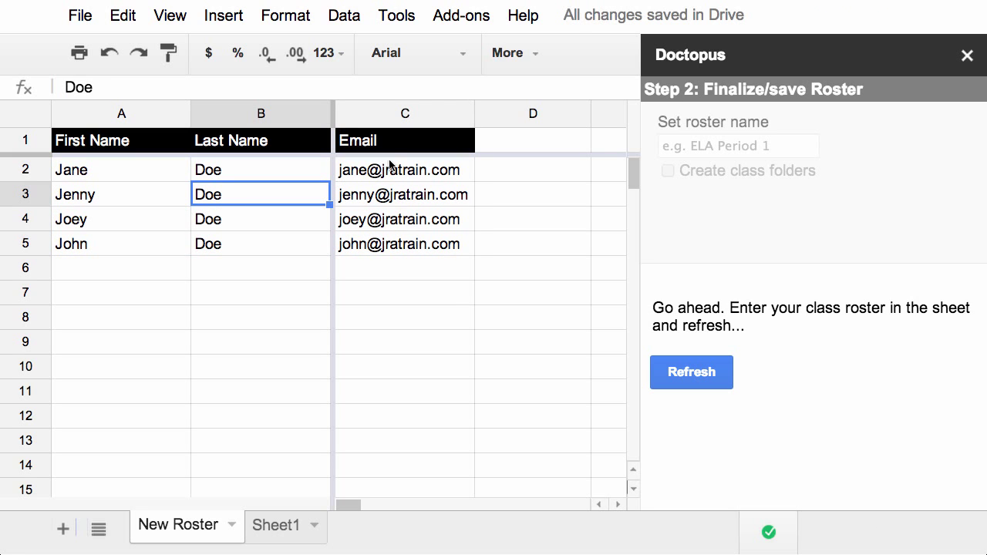
pyautogui.click(691, 371)
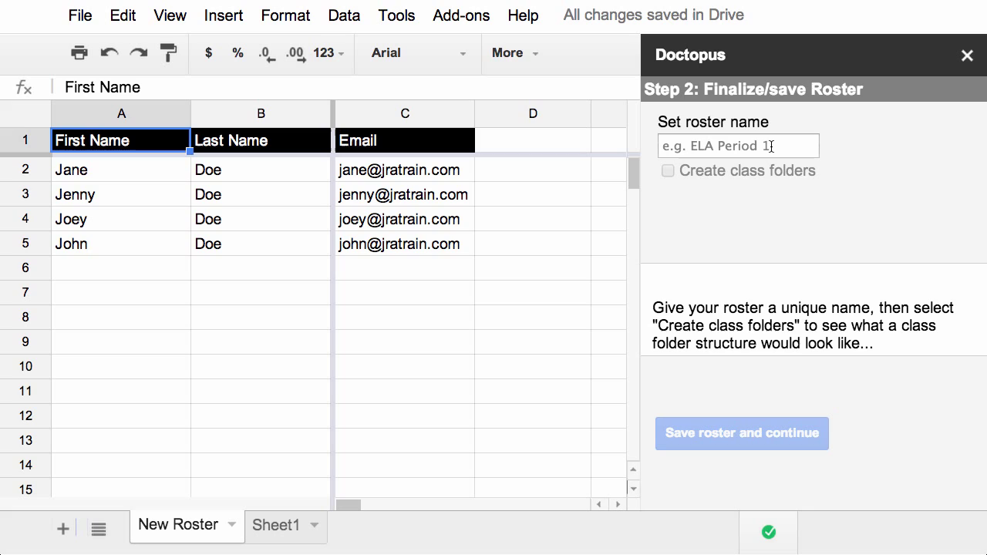
# Step: Name the roster 'Psychology A1' and save it to continue
pyautogui.click(771, 145)
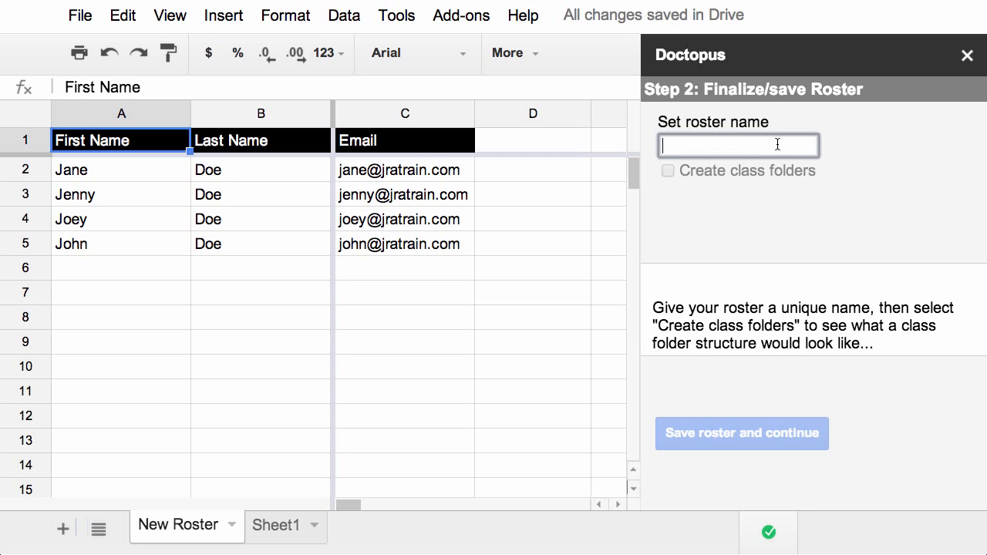
pyautogui.write('Psychology A1')
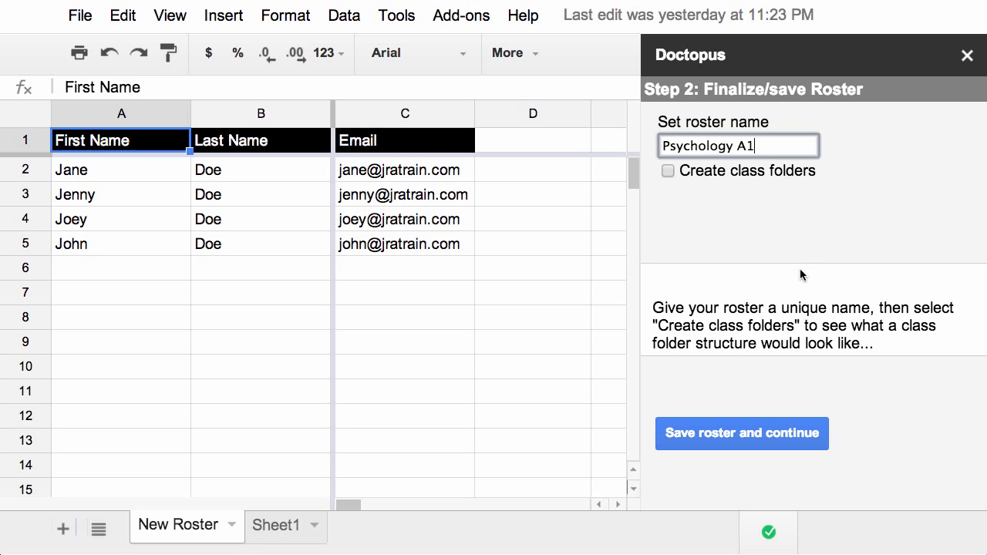
pyautogui.click(754, 434)
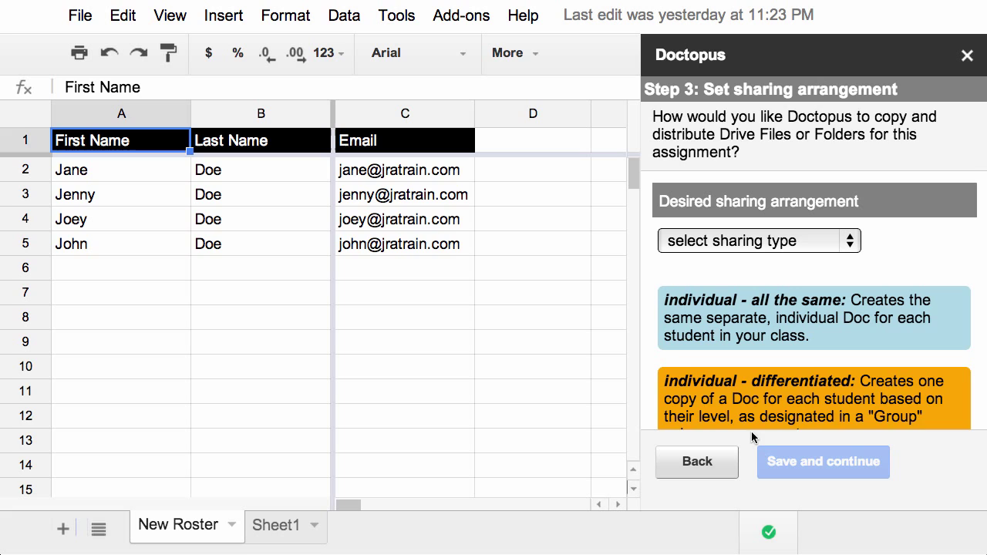
pyautogui.scroll(-1, 847, 359)
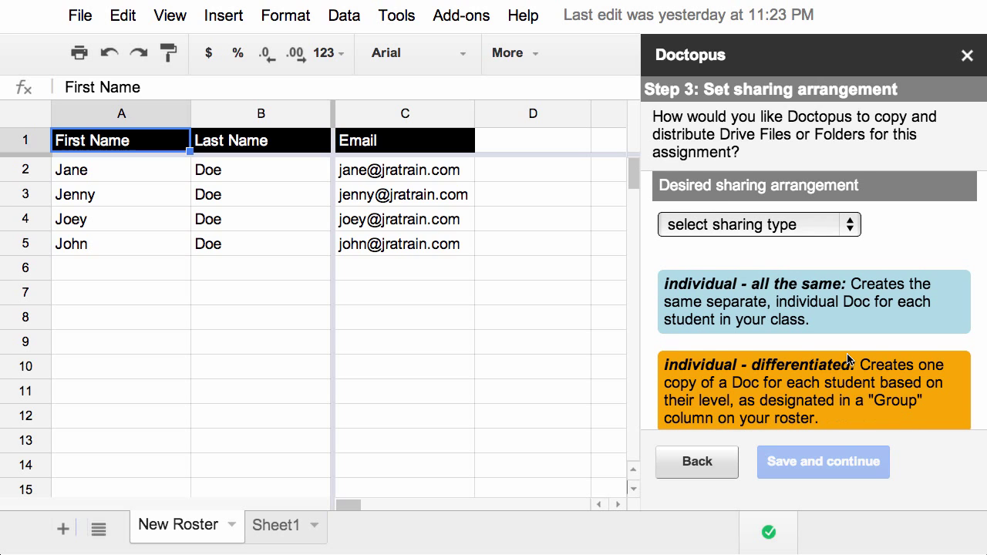
pyautogui.scroll(-5, 847, 359)
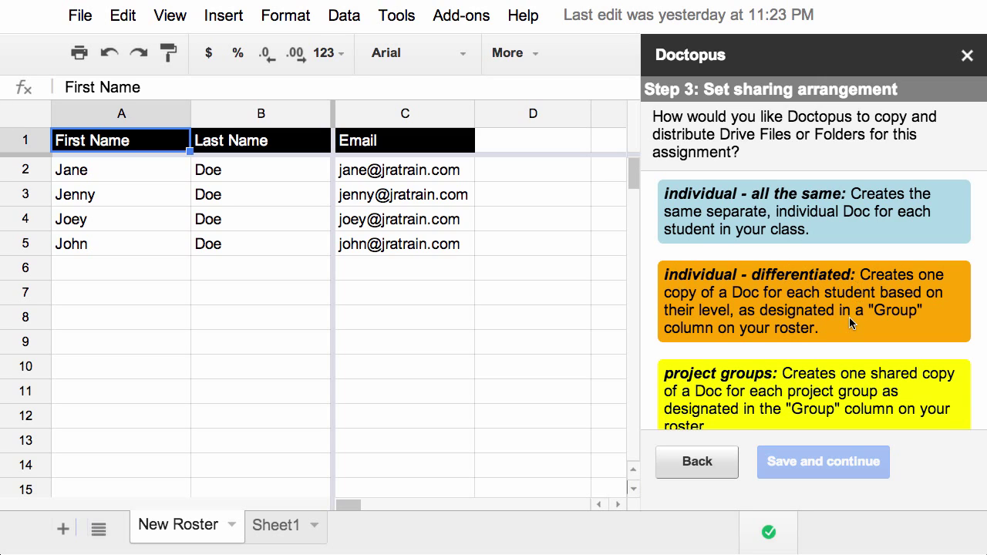
pyautogui.scroll(-3, 822, 367)
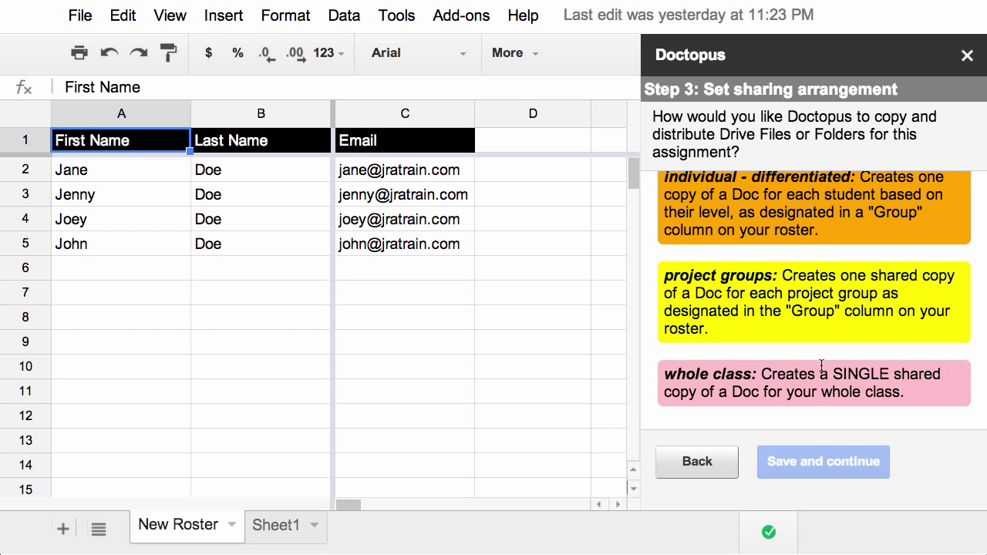
pyautogui.scroll(4, 821, 367)
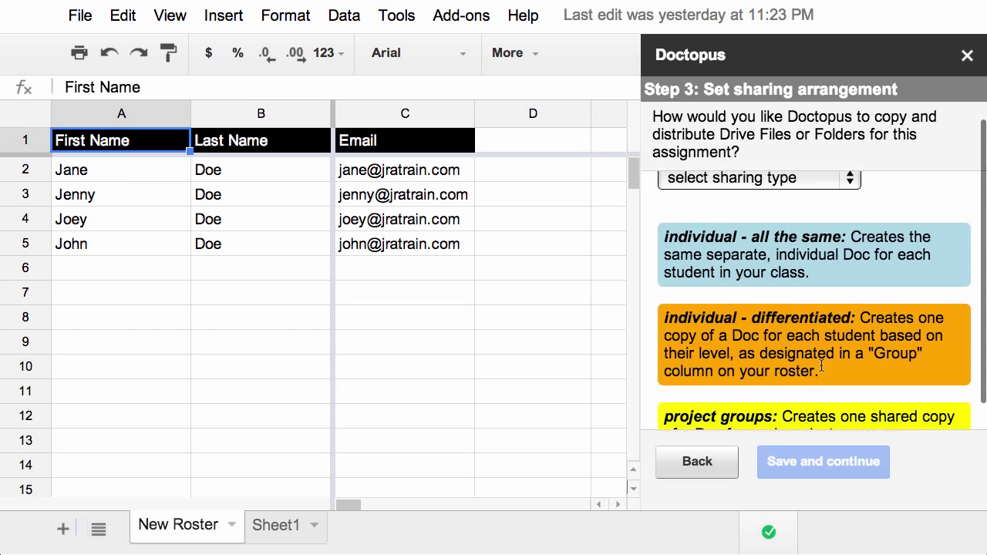
pyautogui.scroll(1, 822, 366)
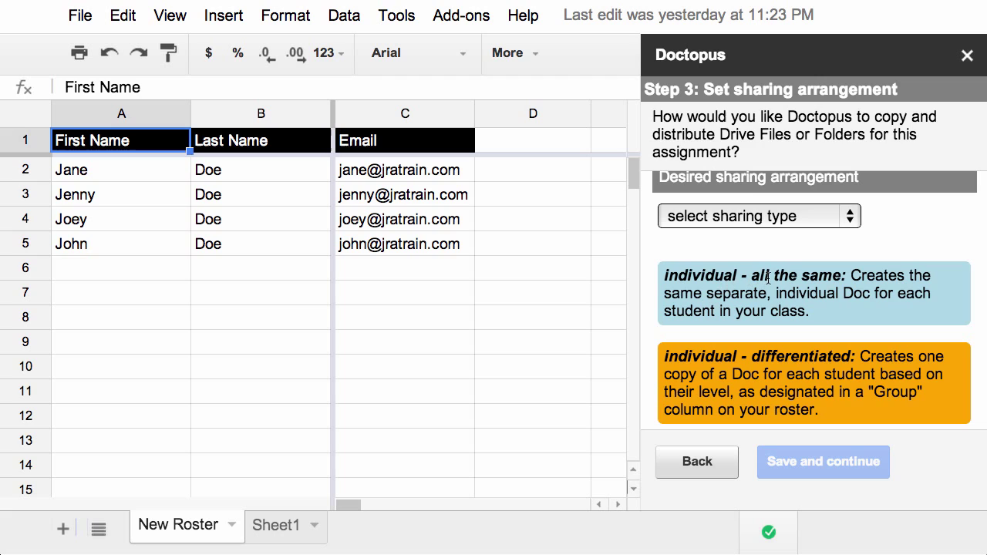
# Step: Choose 'individual - all the same' sharing and leave cell D5's Exclude choice blank
pyautogui.click(843, 217)
pyautogui.click(837, 235)
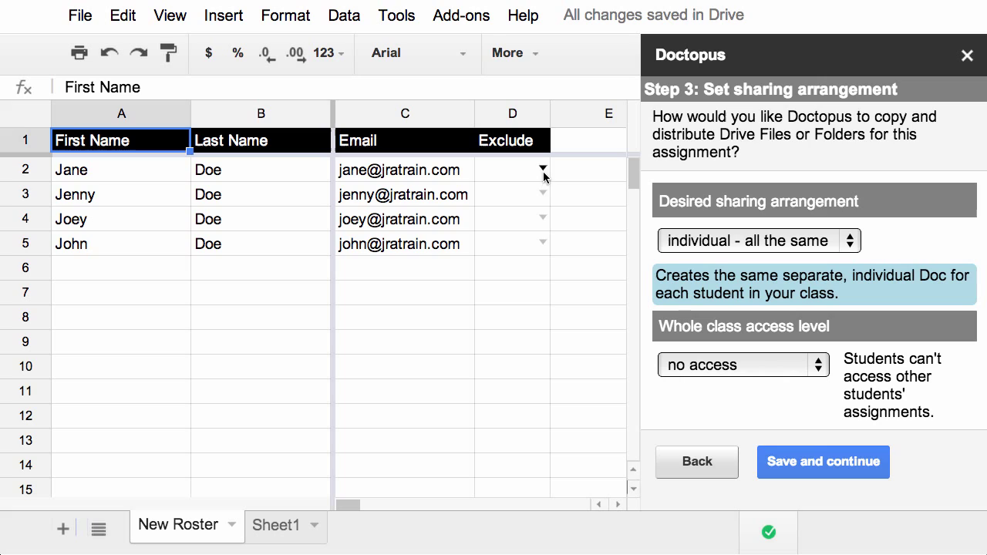
pyautogui.click(544, 243)
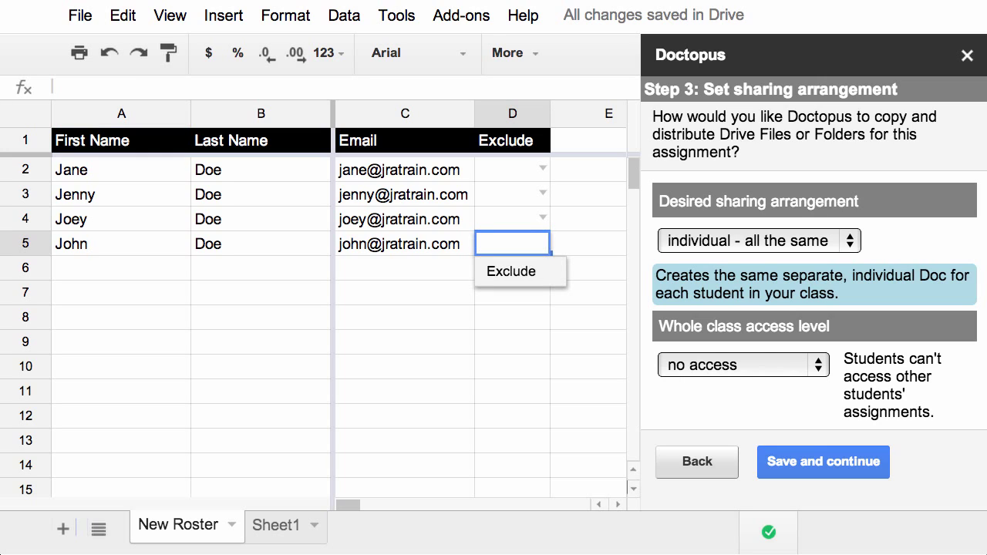
pyautogui.click(527, 310)
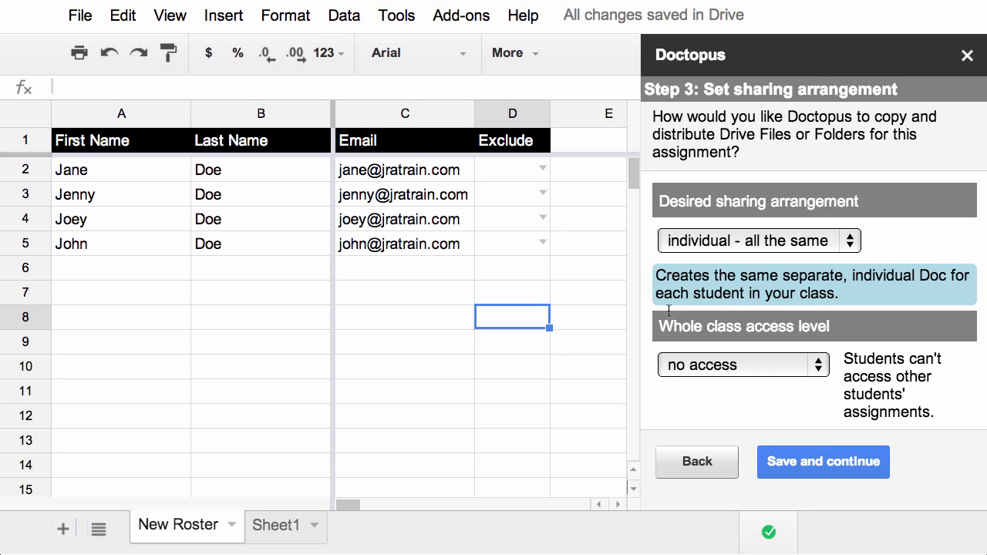
# Step: Keep whole-class access at 'no access' and assigned-student access at 'allow edit'
pyautogui.scroll(-3, 878, 334)
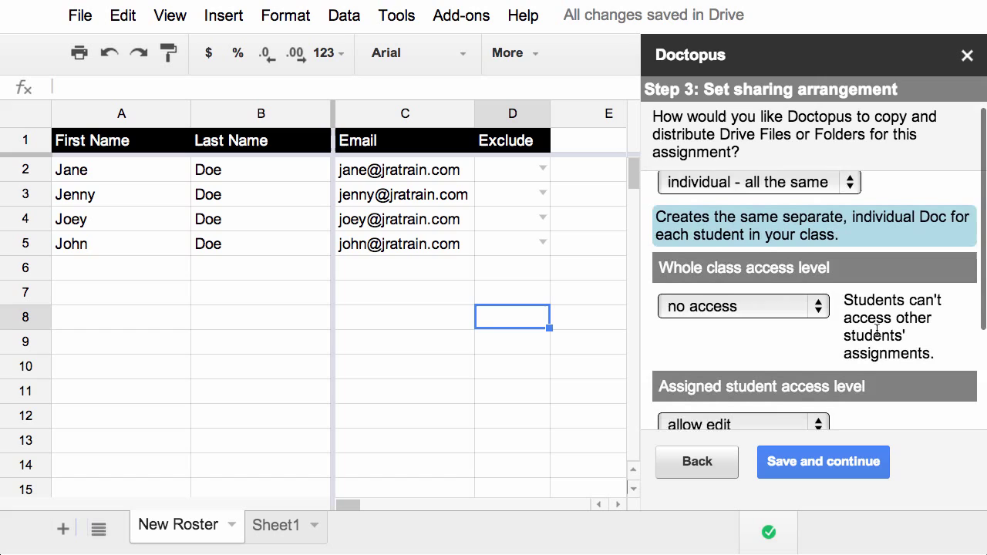
pyautogui.click(806, 274)
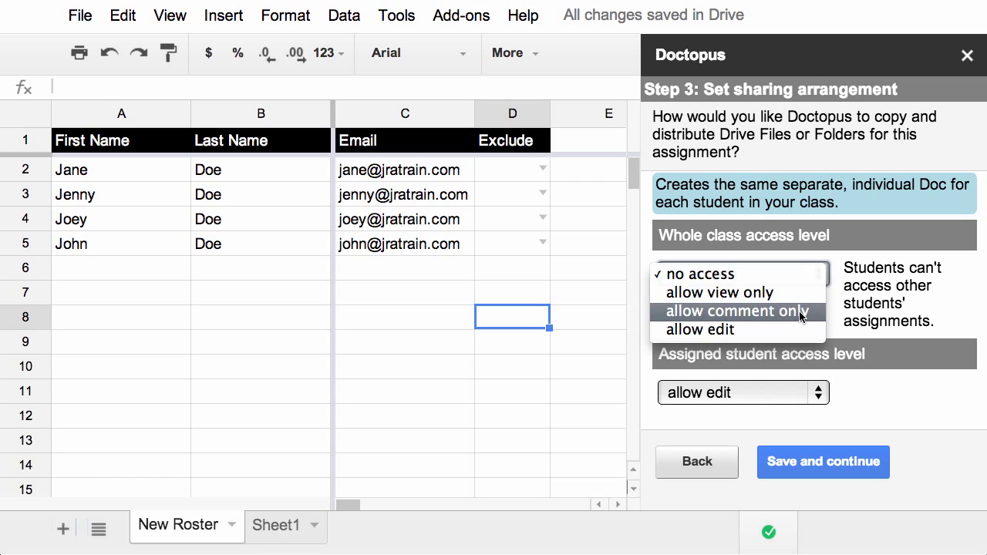
pyautogui.scroll(-4, 849, 301)
pyautogui.click(818, 253)
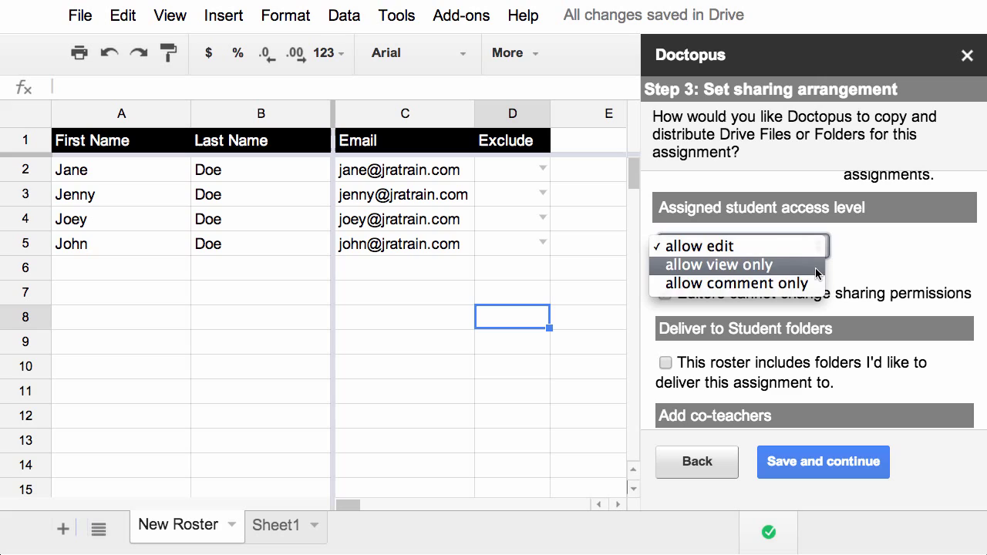
pyautogui.click(837, 289)
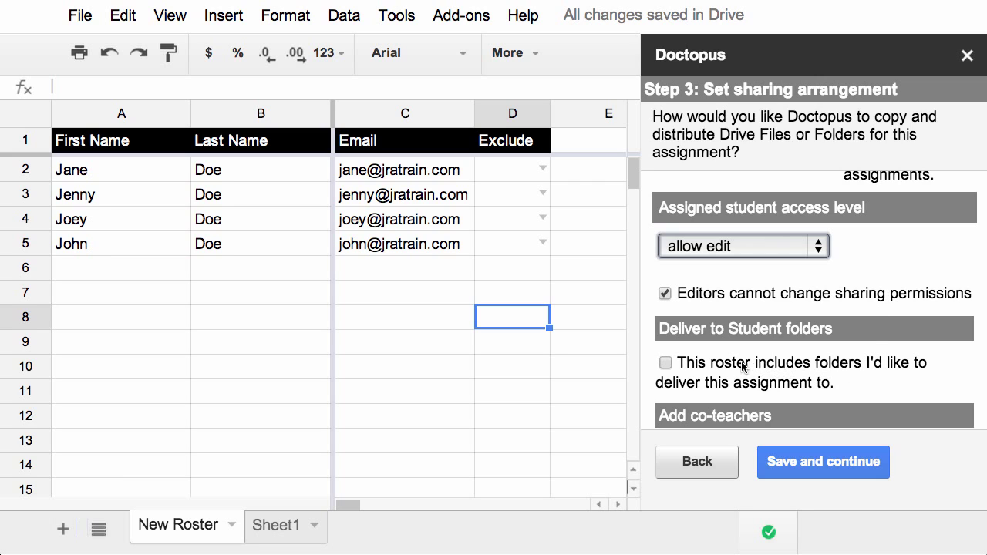
pyautogui.scroll(-3, 853, 357)
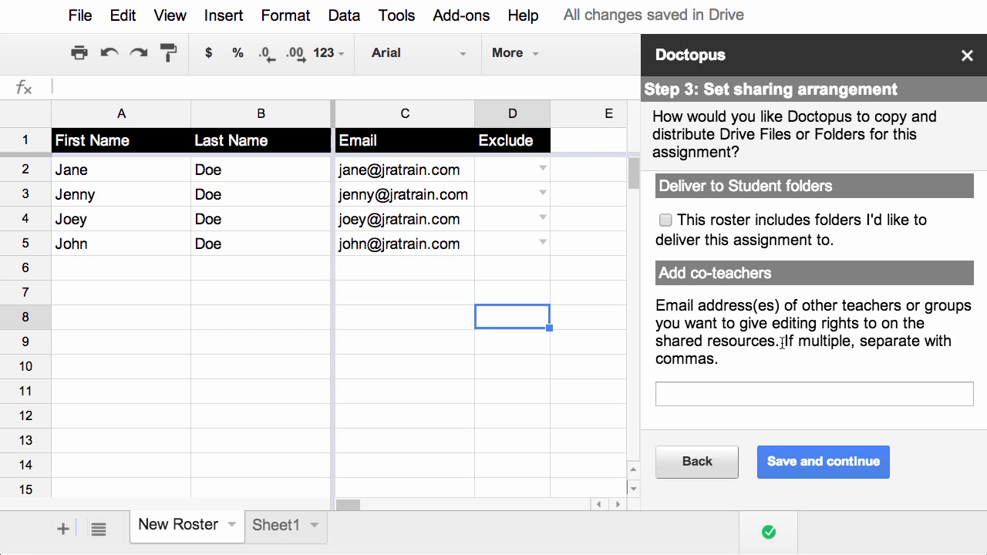
pyautogui.scroll(10, 827, 339)
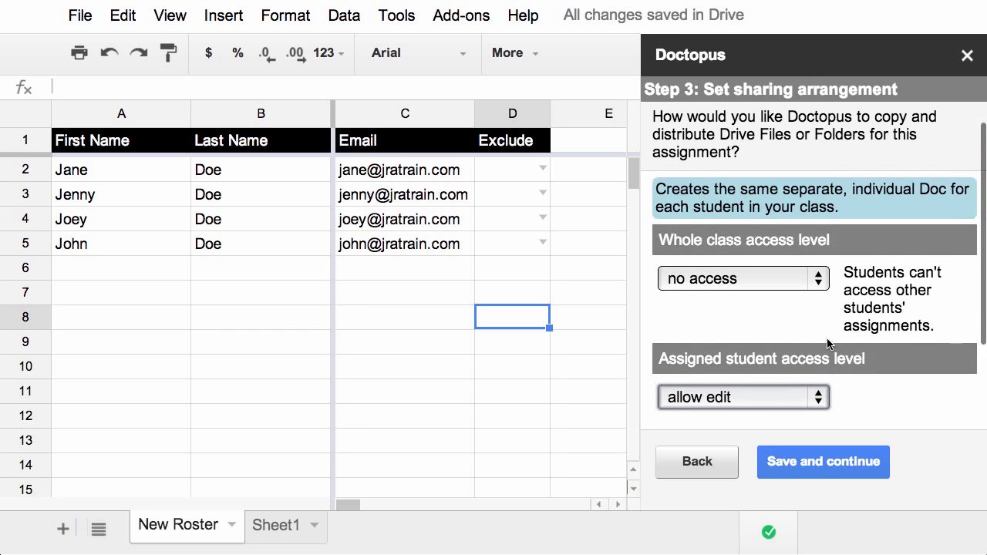
pyautogui.scroll(-3, 827, 338)
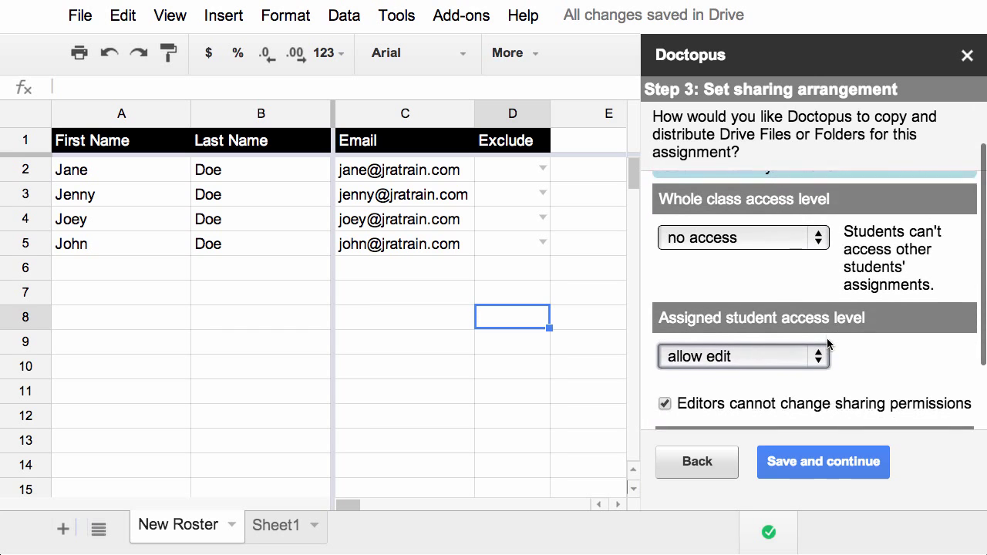
pyautogui.scroll(3, 827, 338)
# Step: Save the sharing settings, then select the Jay Demo folder as the templates folder
pyautogui.click(827, 464)
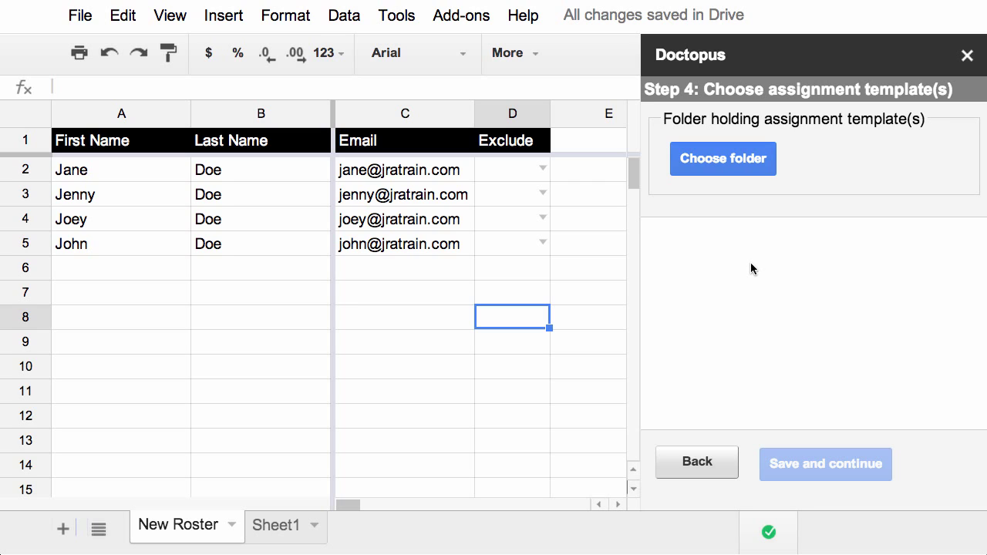
pyautogui.click(725, 164)
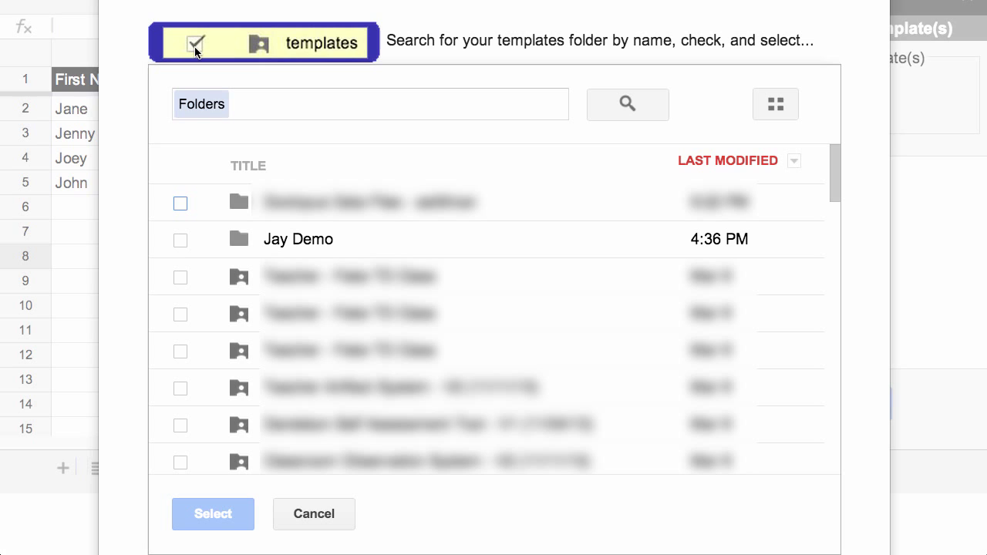
pyautogui.click(180, 240)
pyautogui.click(224, 521)
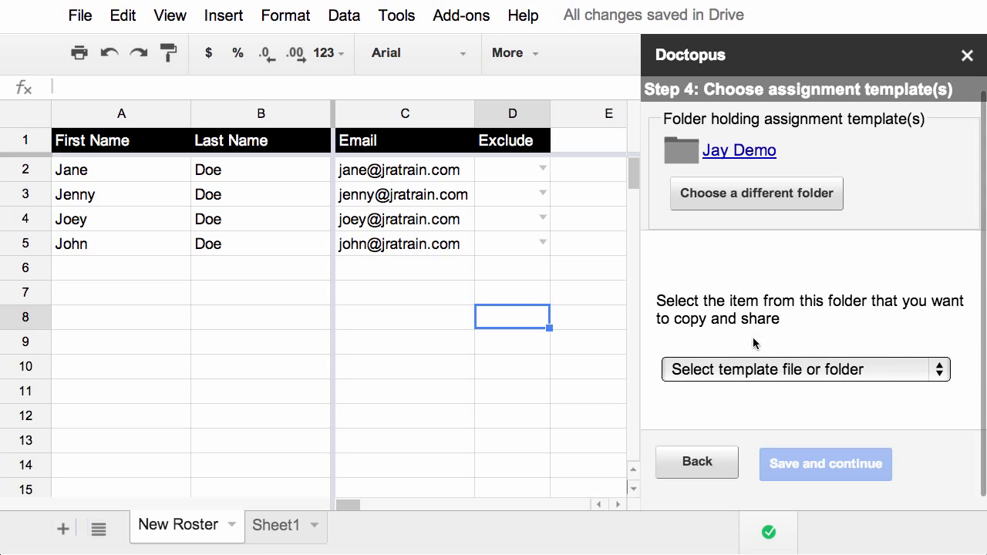
# Step: Pick 'Document - Blank Paper Template - jra' as the template Doctopus will copy and share
pyautogui.click(898, 371)
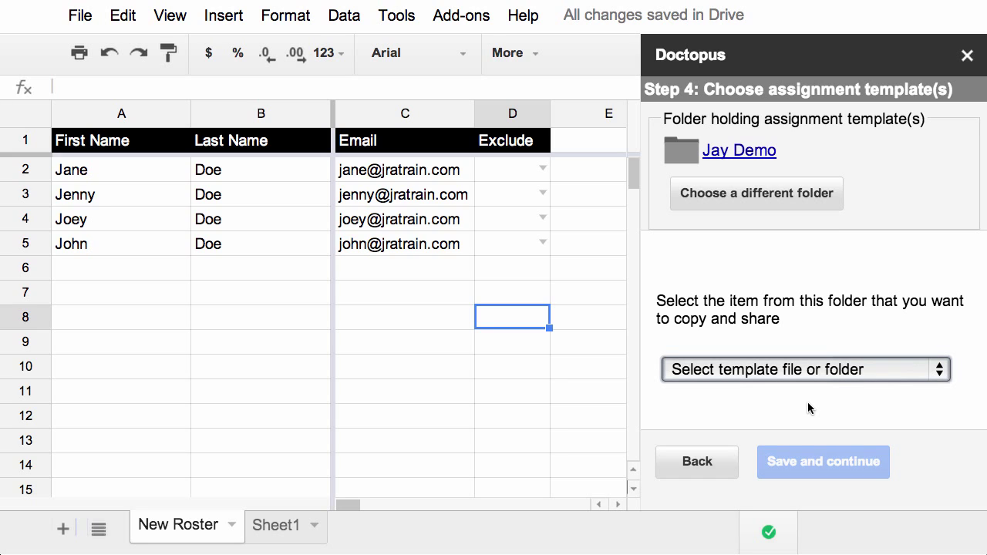
pyautogui.click(892, 371)
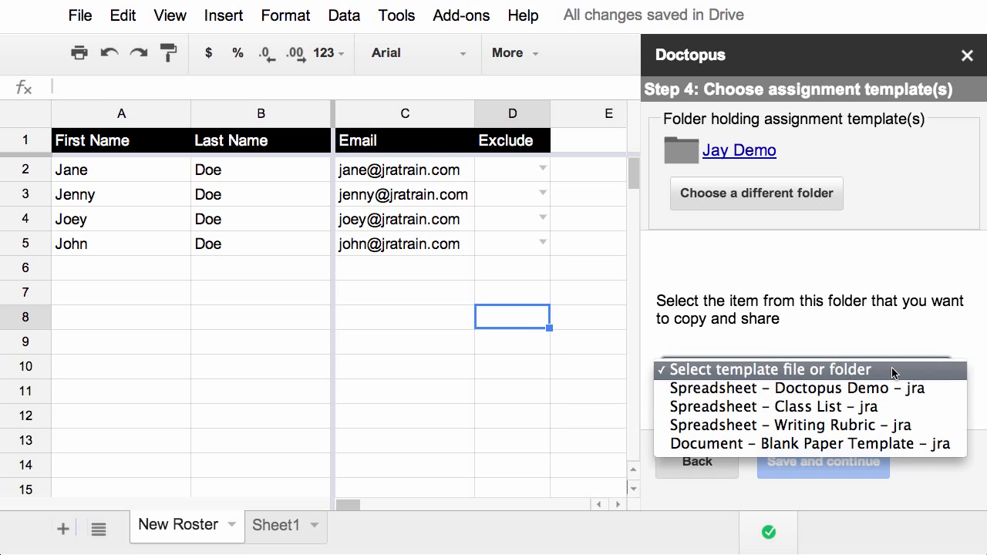
pyautogui.click(929, 444)
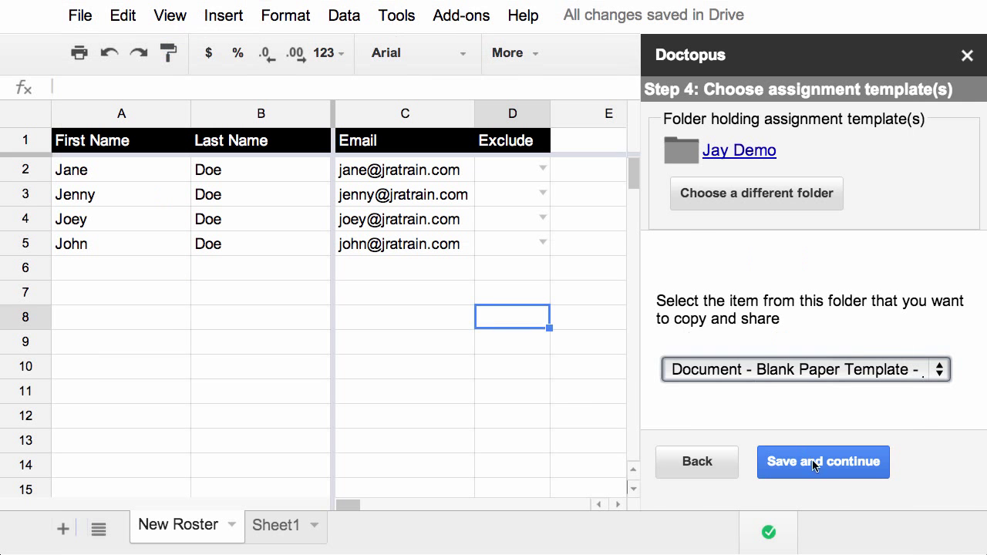
# Step: Rename the assignment folder to 'Psychology A1 - Doctopus Demo - 3/9/14' and create it
pyautogui.click(810, 461)
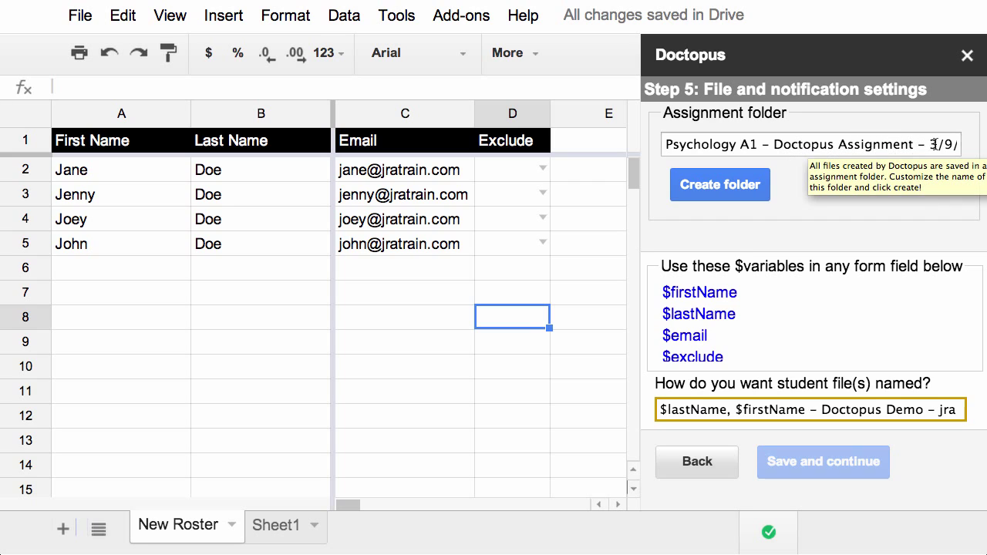
pyautogui.doubleClick(866, 144)
pyautogui.write('Demo')
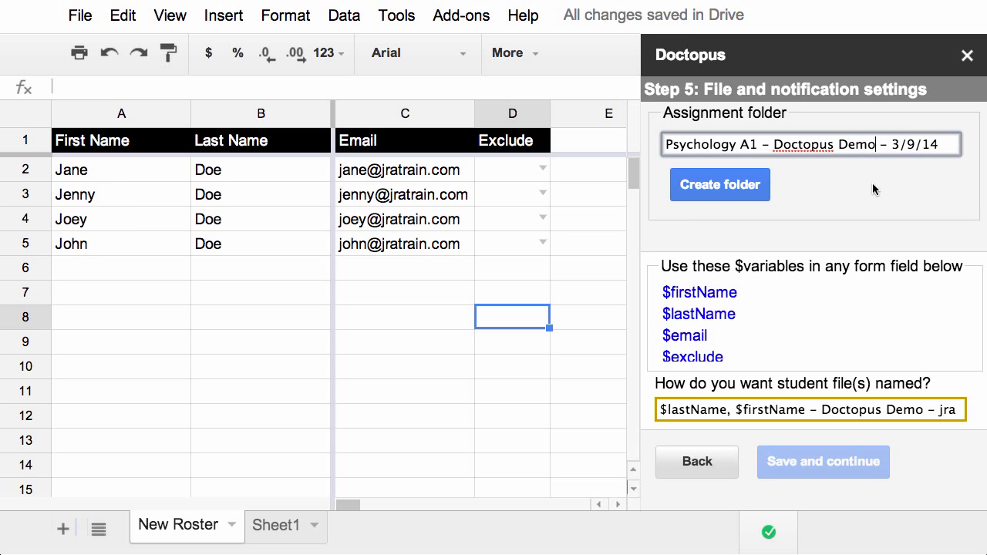
pyautogui.click(744, 183)
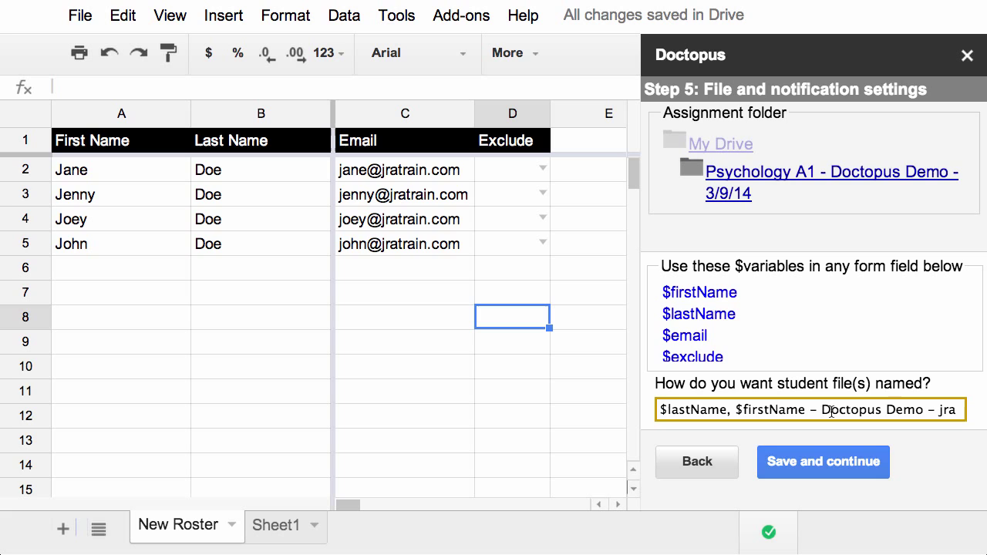
# Step: Notify document editors with the note 'Here is your document.' and save the settings
pyautogui.scroll(-3, 925, 409)
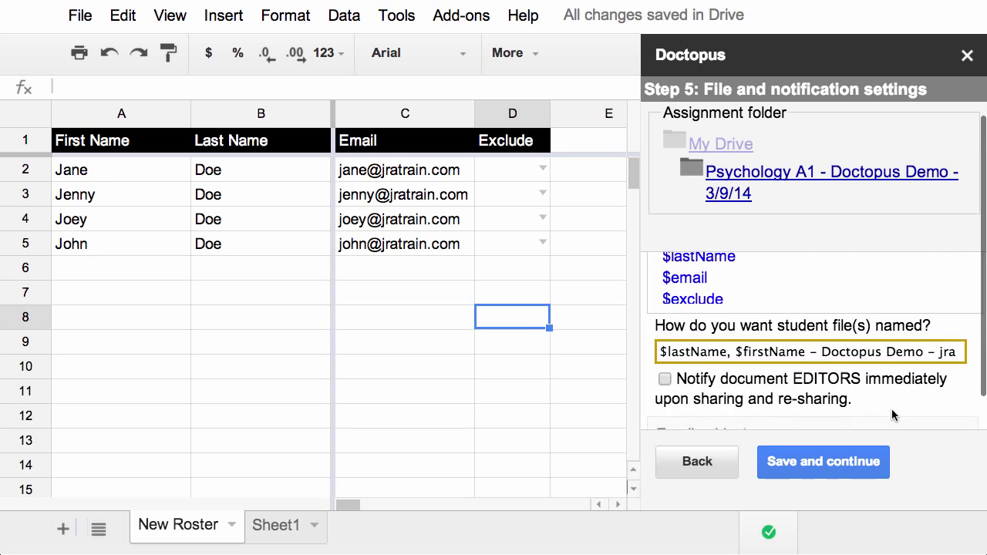
pyautogui.scroll(-2, 893, 415)
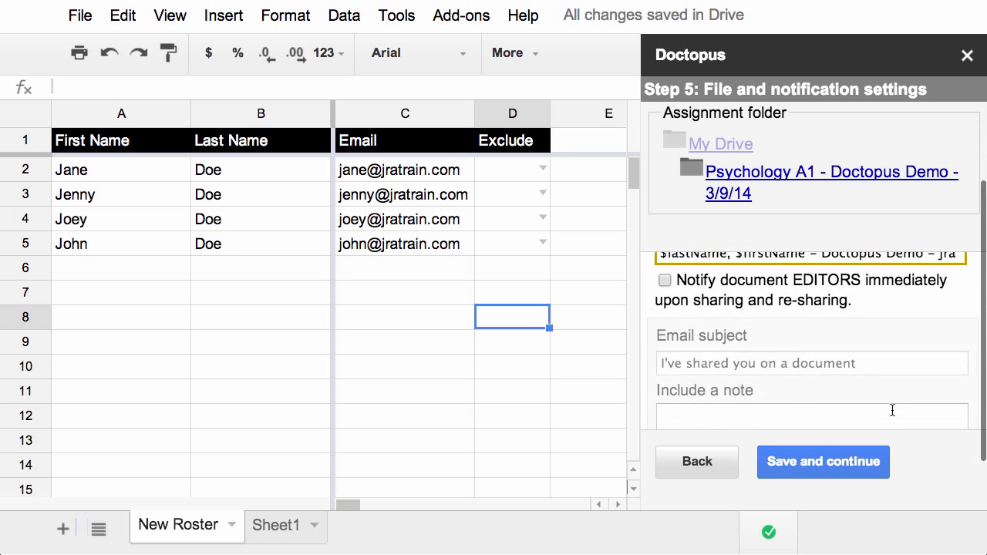
pyautogui.scroll(-1, 892, 409)
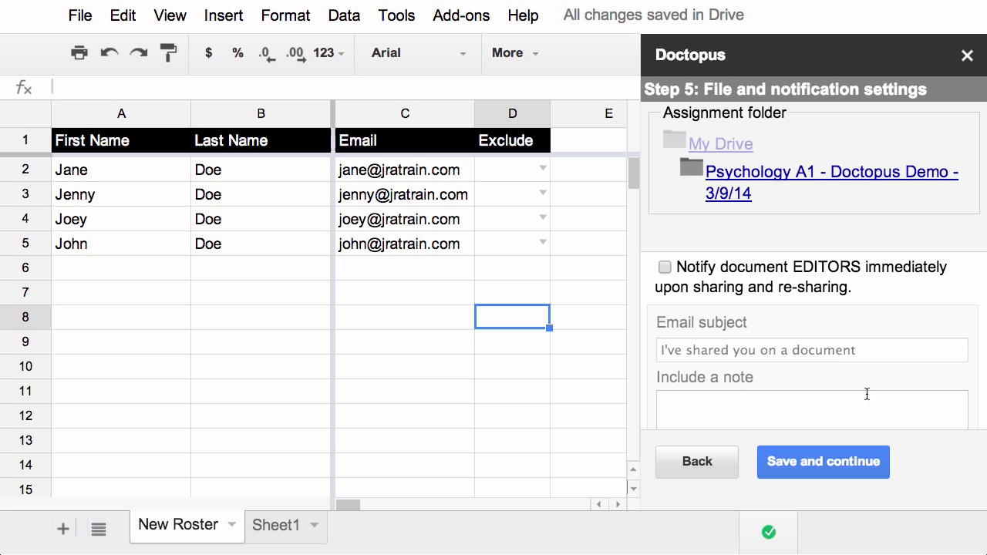
pyautogui.click(665, 269)
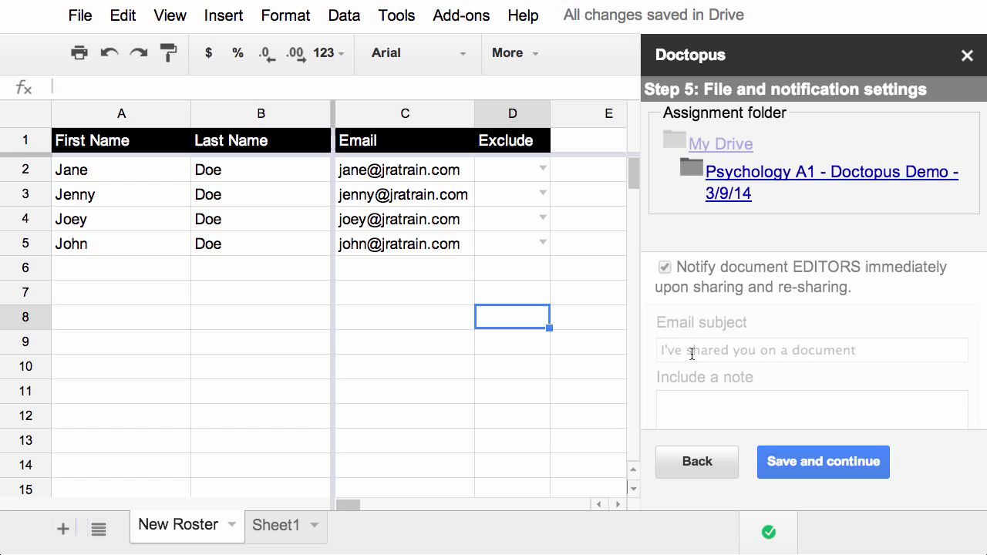
pyautogui.click(692, 401)
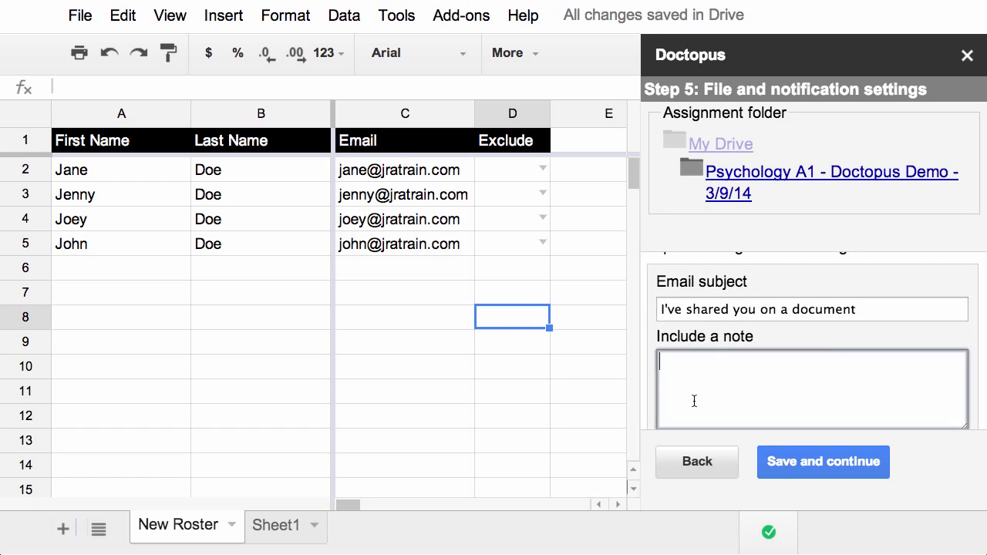
pyautogui.write('Here is your document.')
pyautogui.scroll(5, 694, 377)
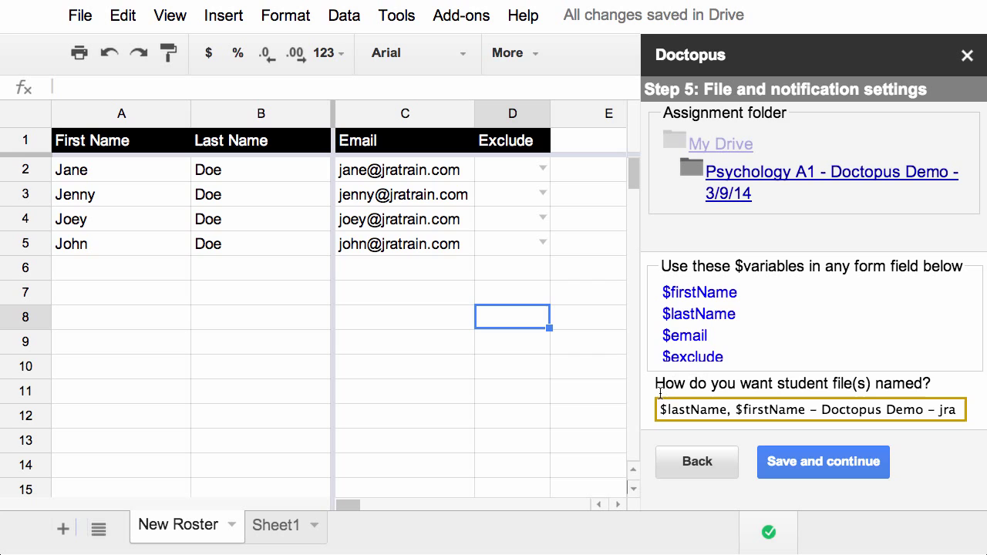
pyautogui.scroll(-3, 649, 408)
pyautogui.scroll(-2, 649, 409)
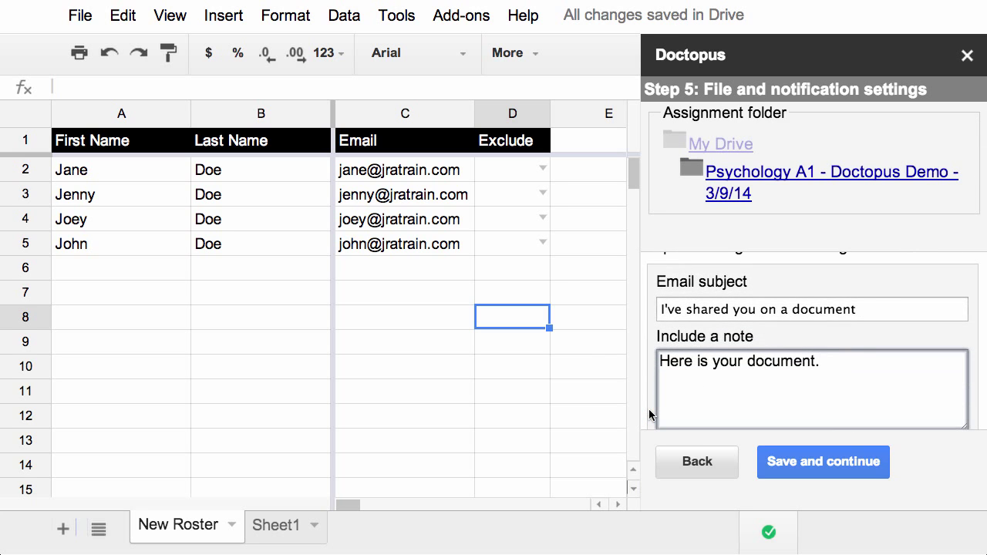
pyautogui.click(797, 460)
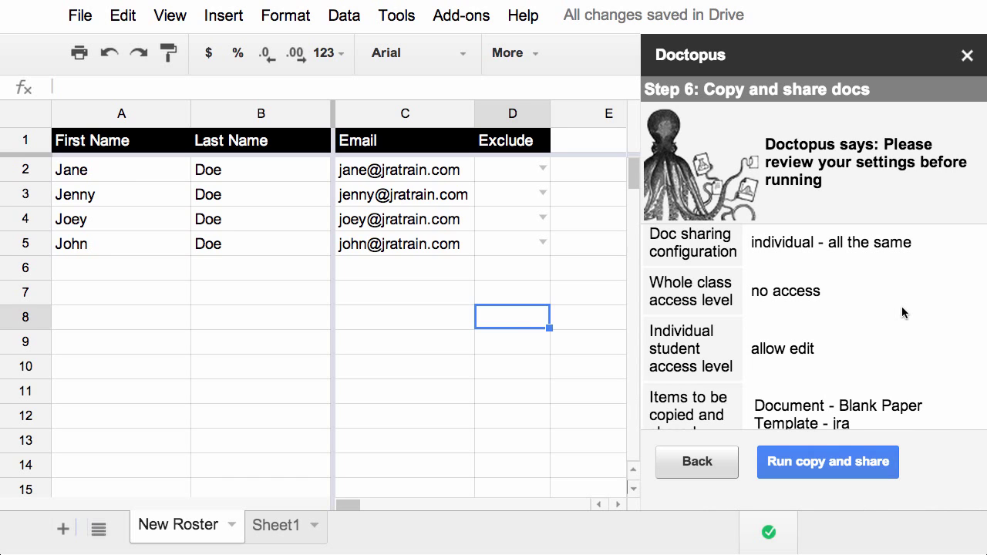
# Step: Run Copy and share so each of the four students gets a file name and key
pyautogui.scroll(-5, 902, 306)
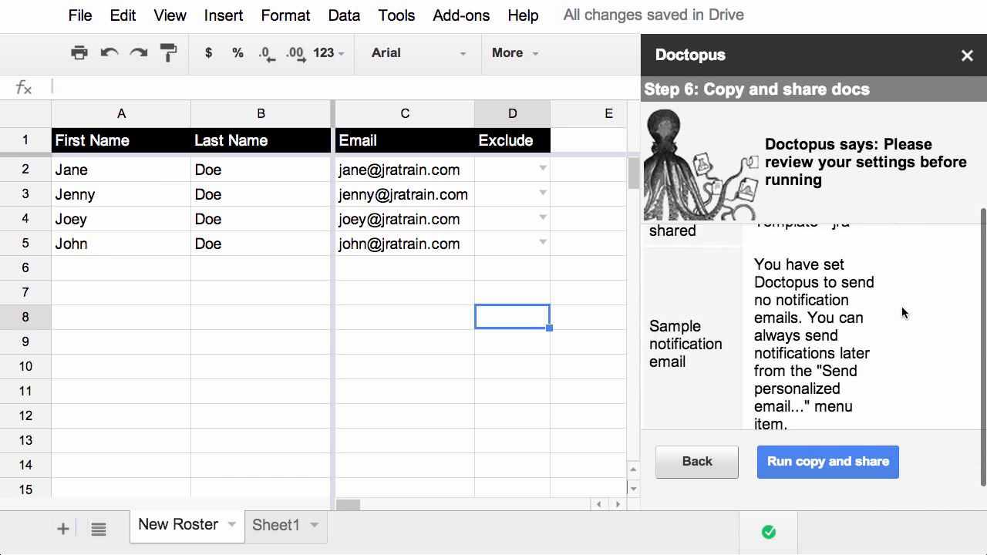
pyautogui.scroll(5, 902, 308)
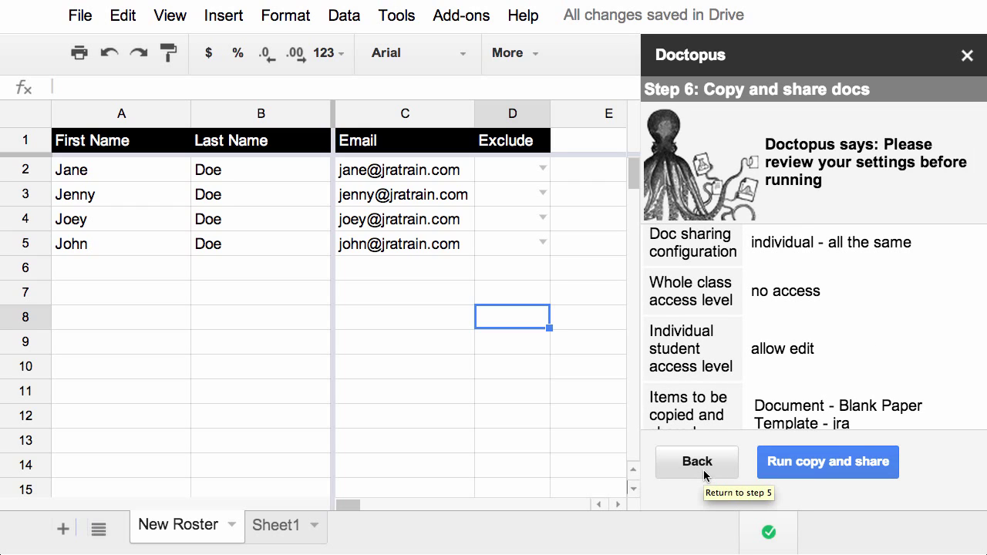
pyautogui.click(779, 463)
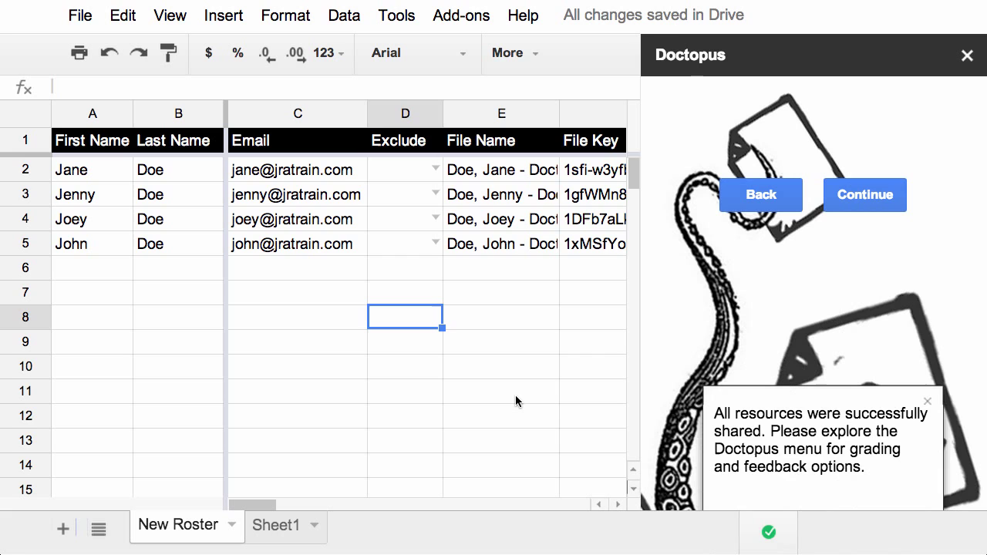
# Step: Continue to Assignment Tools and review the roster's Link, Last Edited, Grade and Written Feedback columns
pyautogui.click(857, 193)
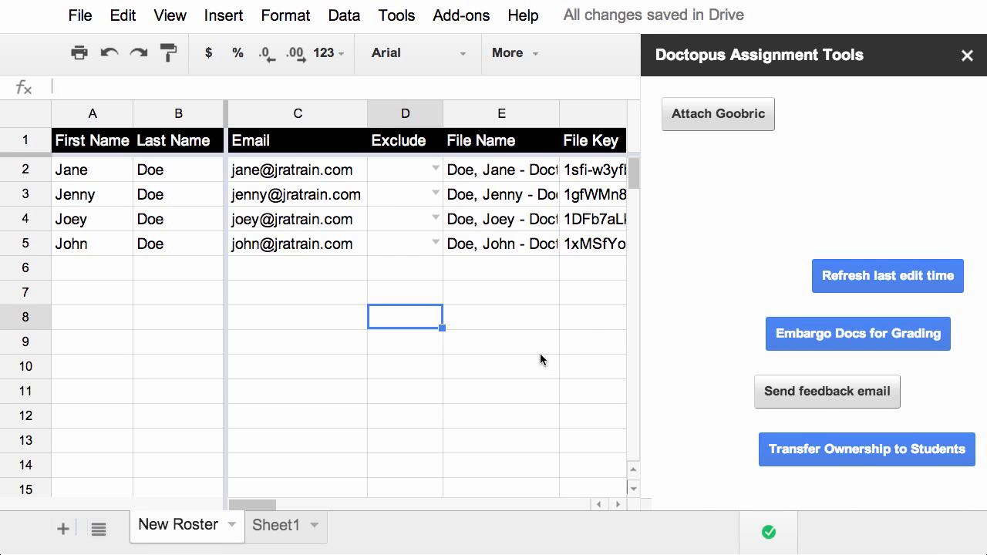
pyautogui.hscroll(10, 541, 359)
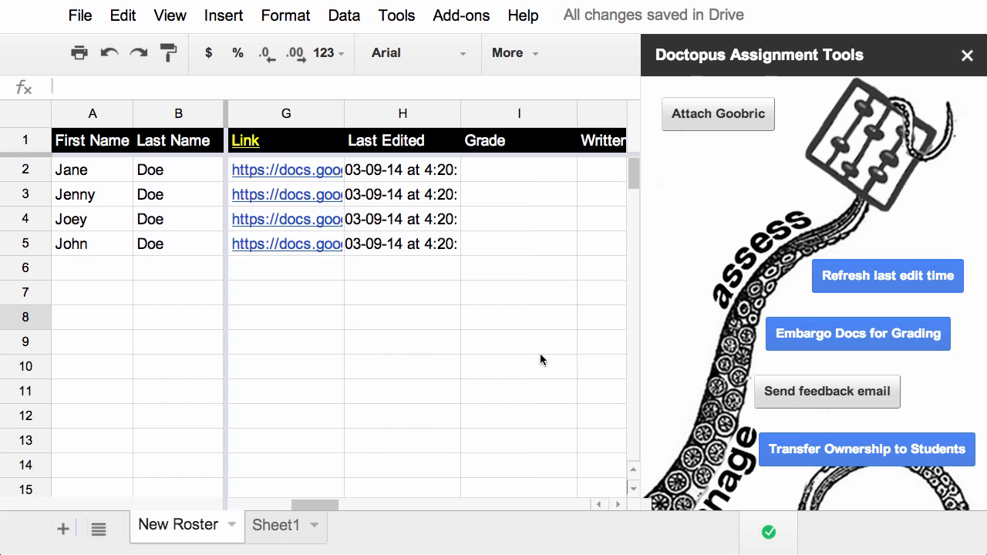
pyautogui.hscroll(-8, 540, 358)
pyautogui.hscroll(-2, 540, 359)
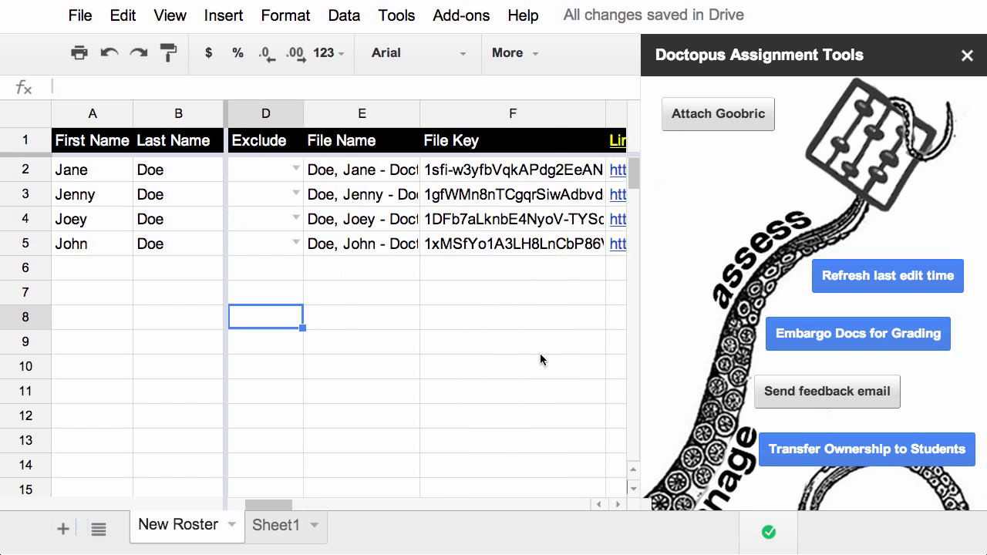
pyautogui.hscroll(1, 540, 359)
pyautogui.hscroll(2, 540, 358)
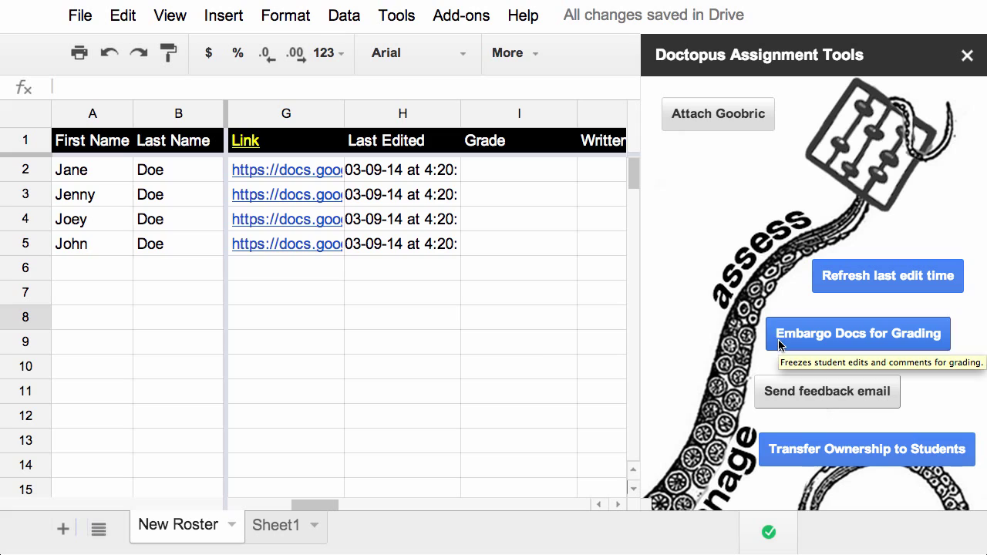
pyautogui.hscroll(2, 544, 353)
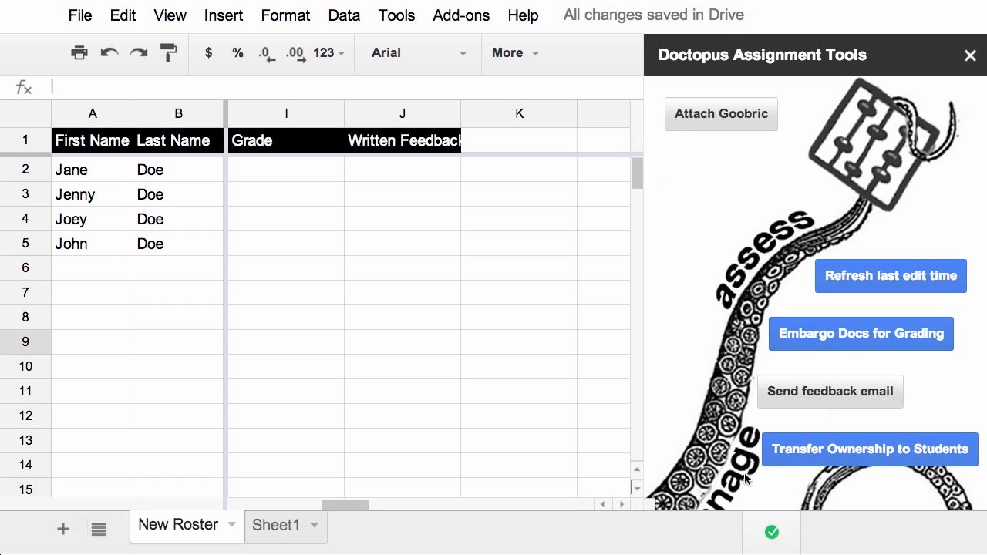
pyautogui.hscroll(-5, 412, 401)
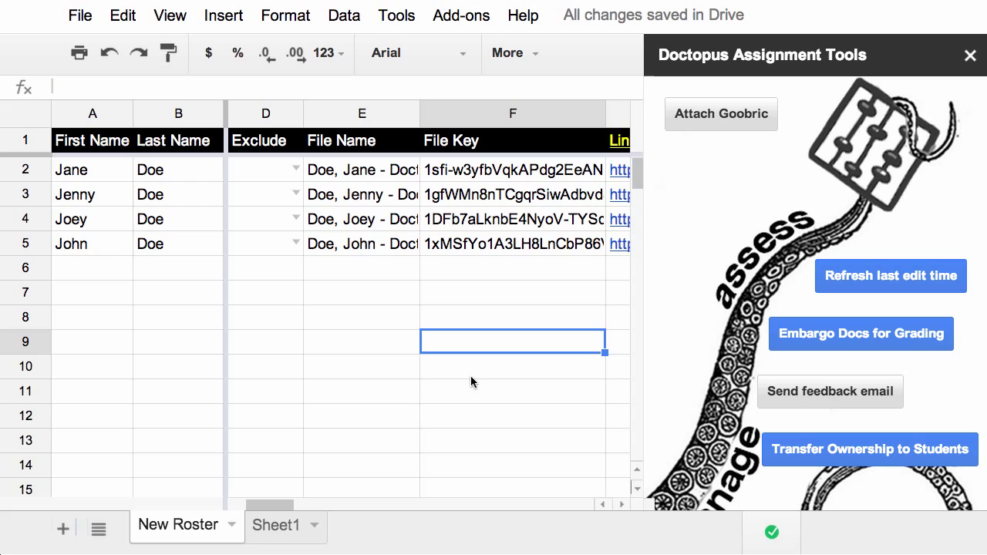
pyautogui.click(455, 19)
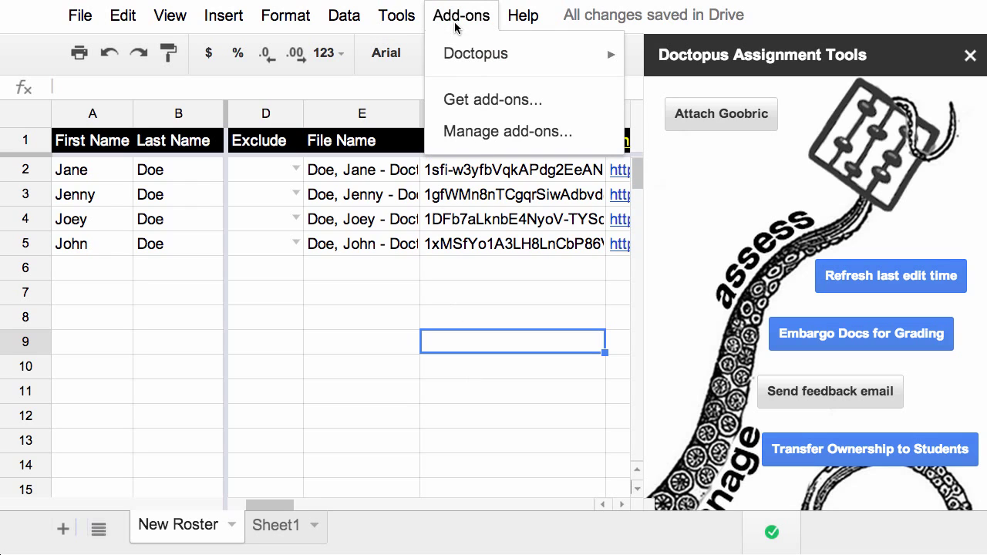
pyautogui.moveTo(460, 52)
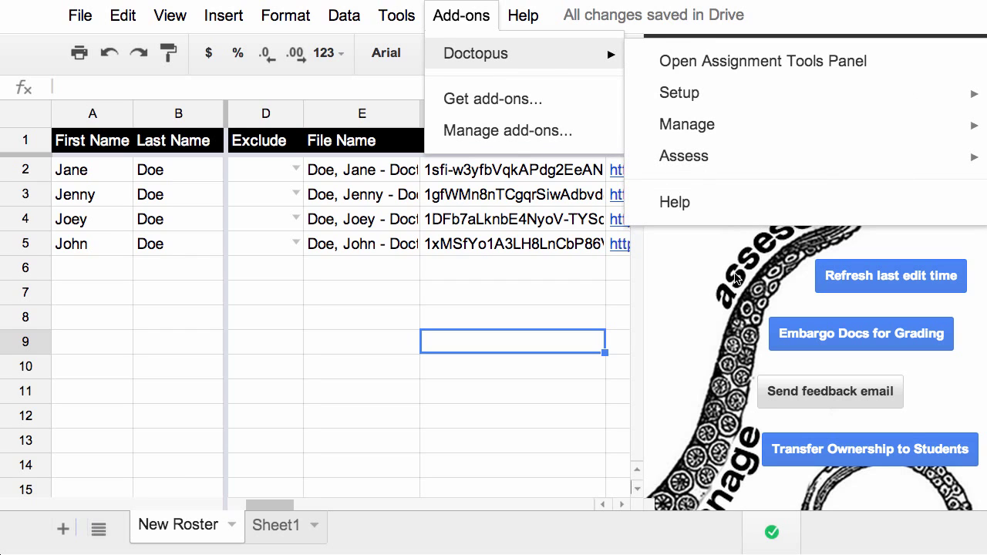
pyautogui.moveTo(668, 95)
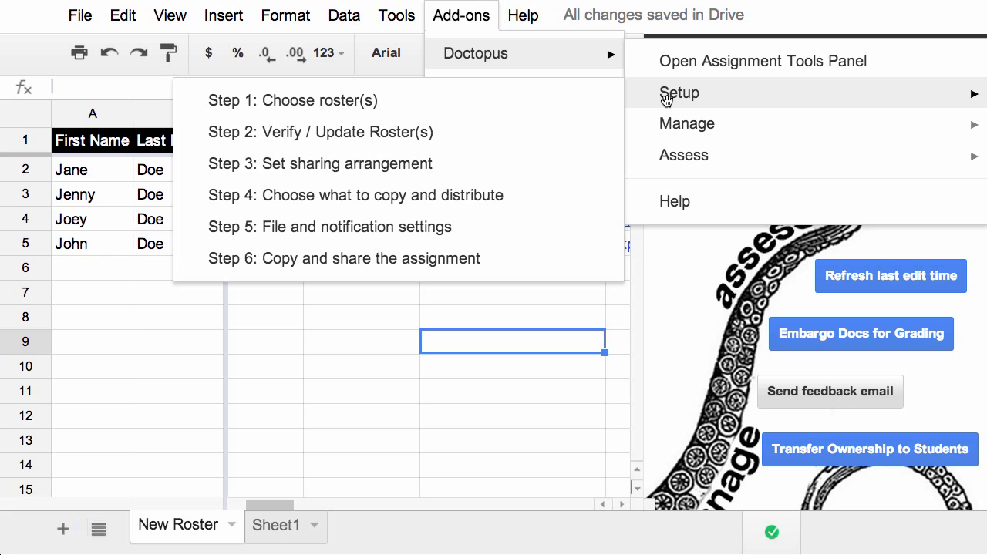
pyautogui.moveTo(679, 149)
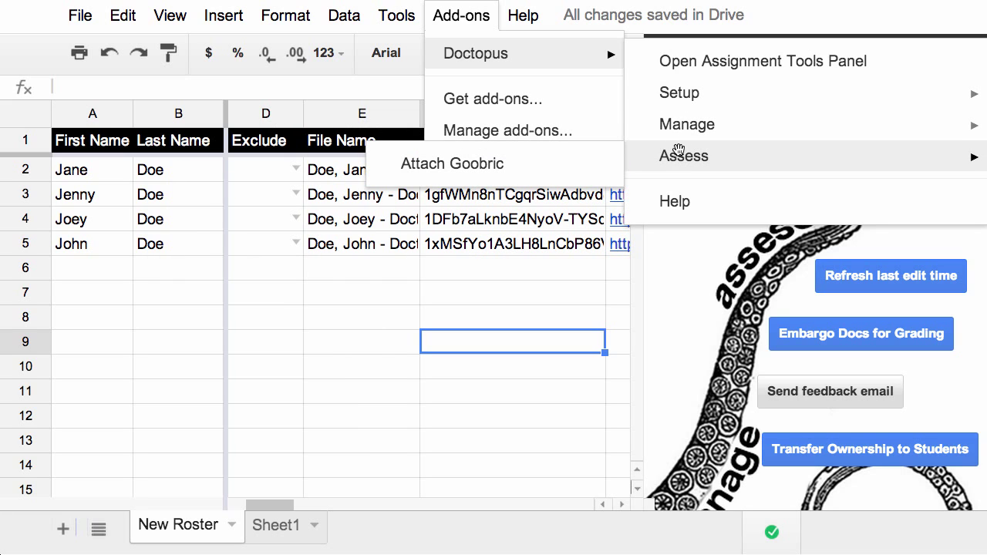
pyautogui.click(452, 163)
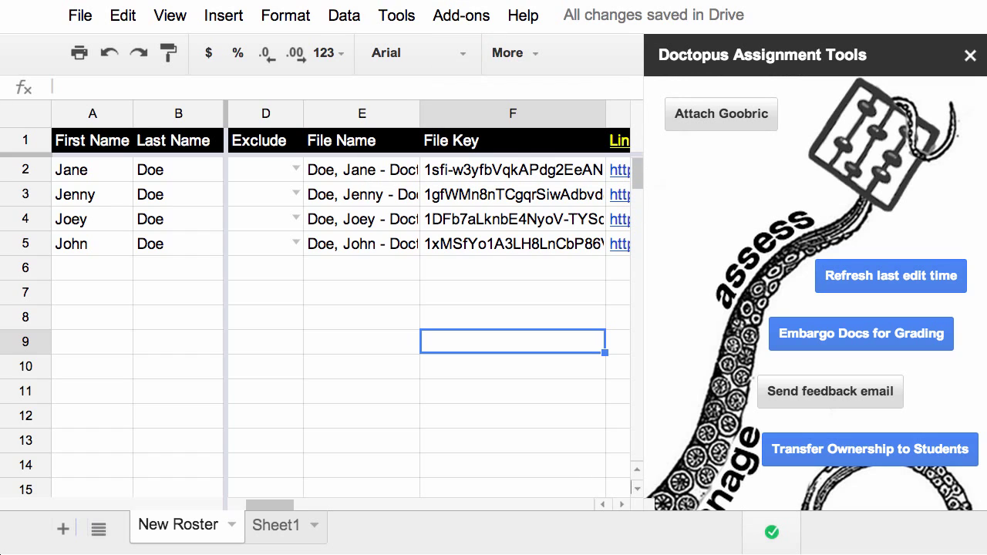
pyautogui.click(461, 16)
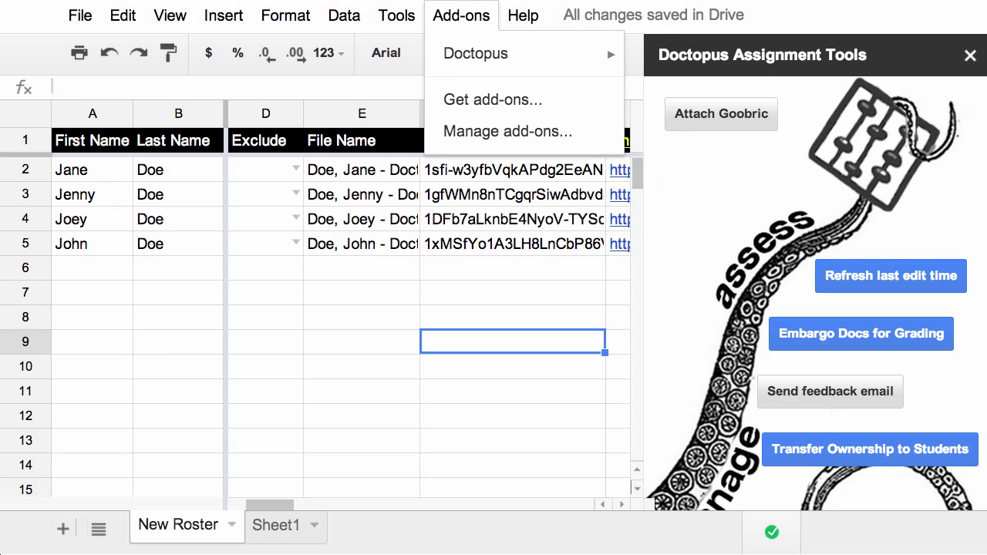
pyautogui.moveTo(81, 16)
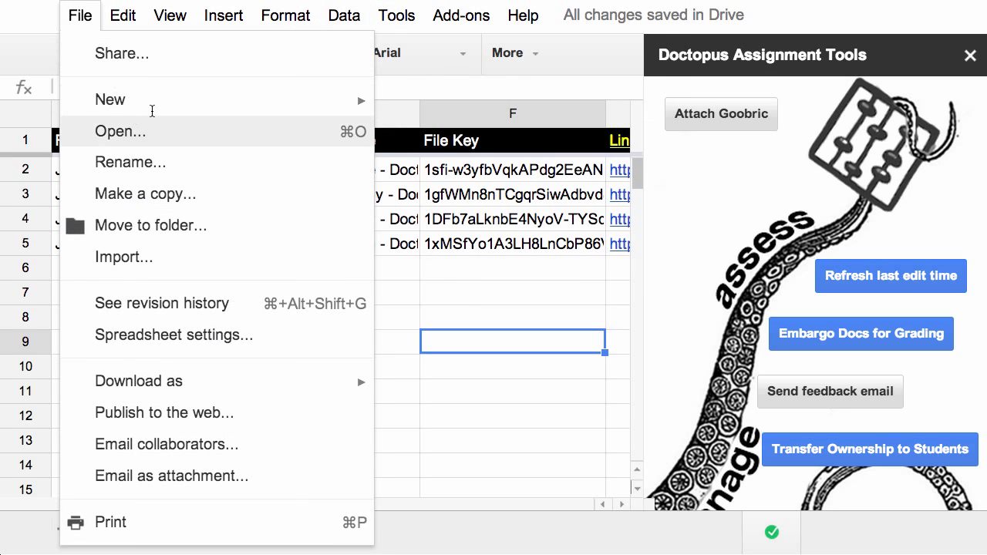
# Step: Create a new blank spreadsheet, launch Doctopus from Add-ons, and open the roster list
pyautogui.moveTo(177, 102)
pyautogui.click(494, 159)
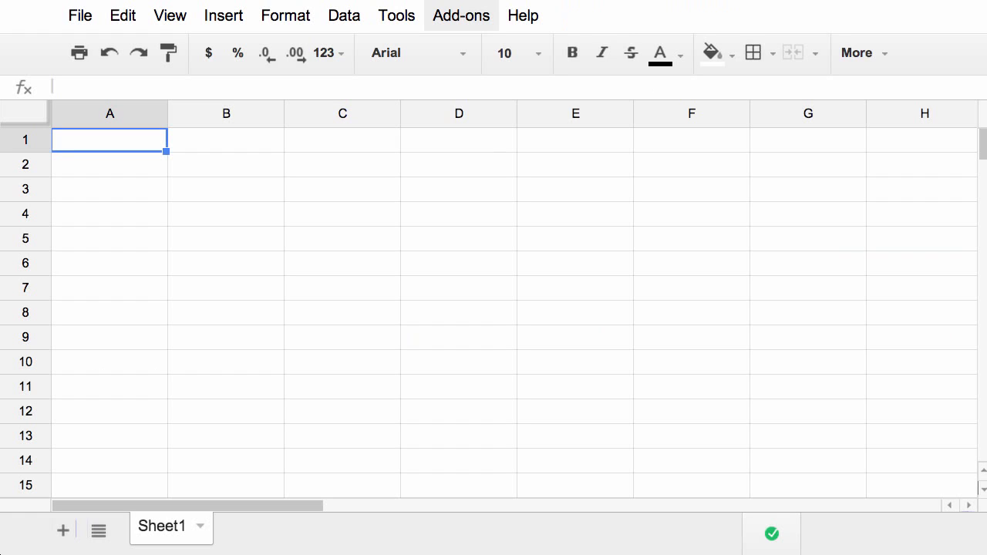
pyautogui.click(461, 15)
pyautogui.moveTo(494, 53)
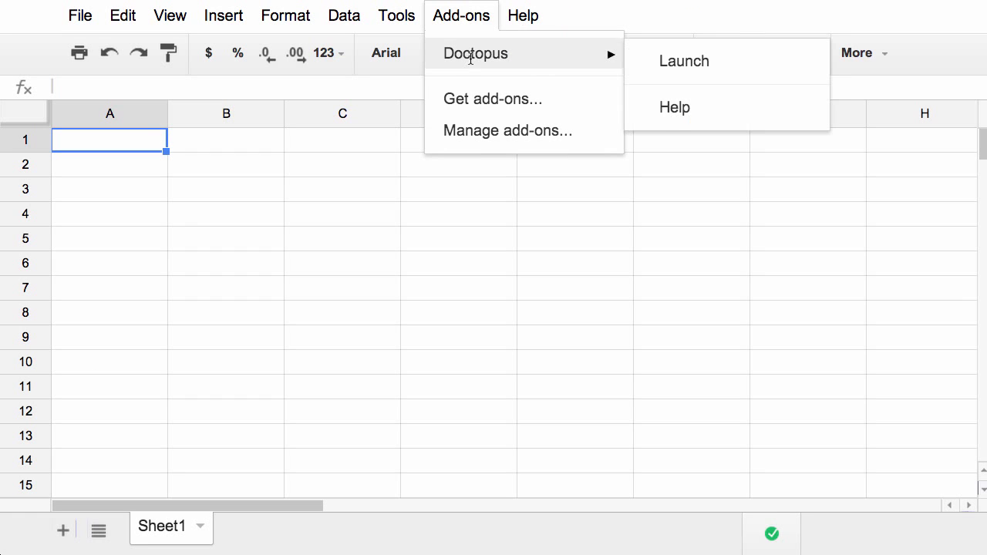
pyautogui.click(685, 55)
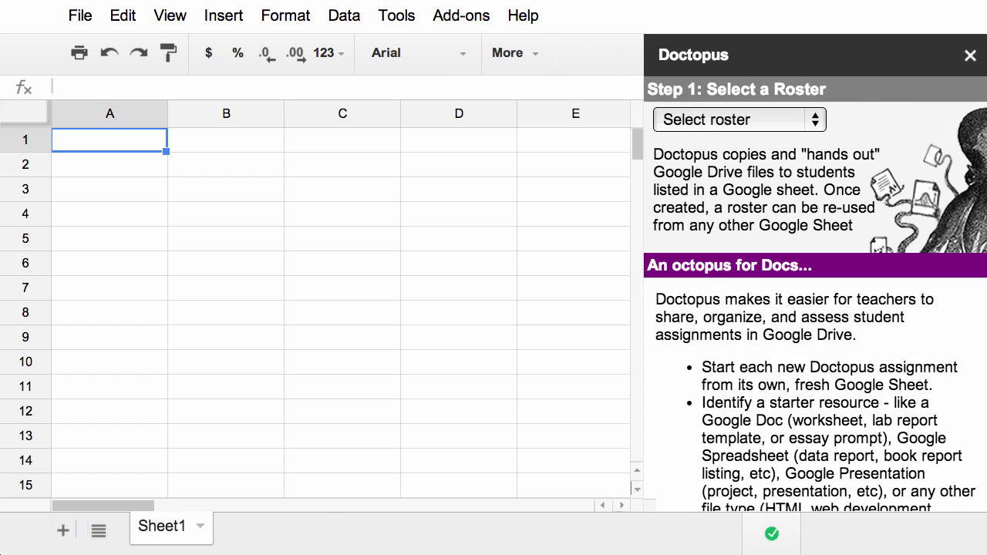
pyautogui.click(739, 119)
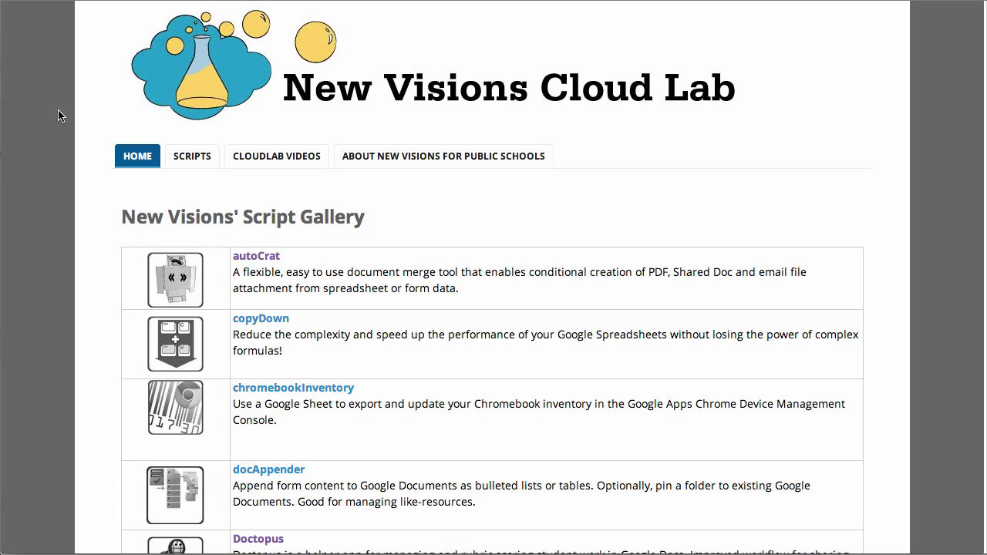
# Step: Scroll through the New Visions Script Gallery, from autoCrat down to tallyHo and back
pyautogui.scroll(-5, 68, 244)
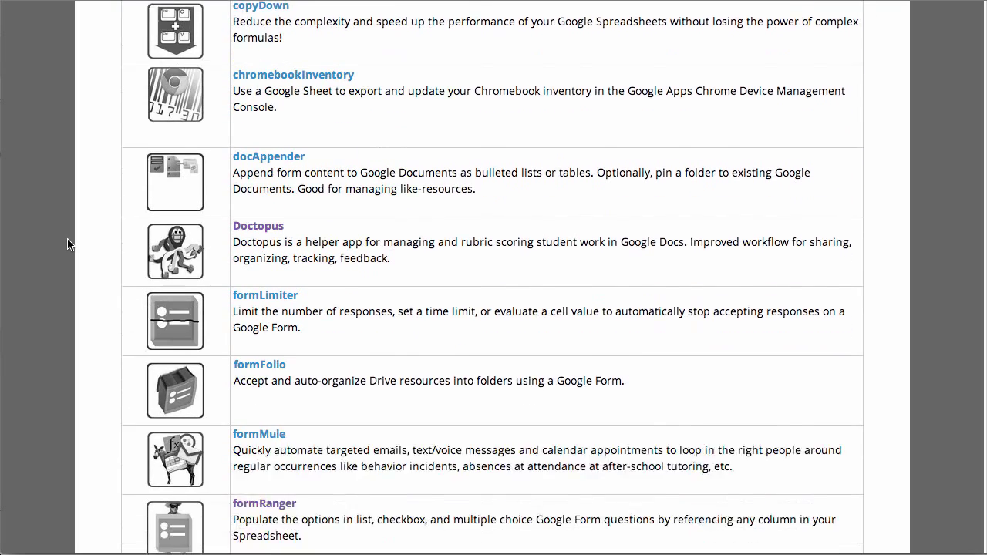
pyautogui.scroll(-10, 68, 244)
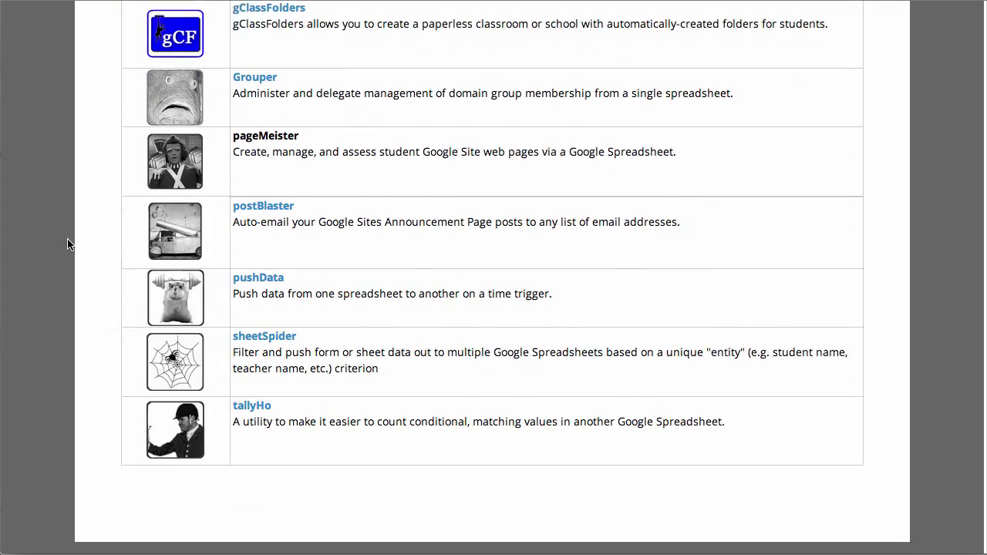
pyautogui.scroll(15, 68, 244)
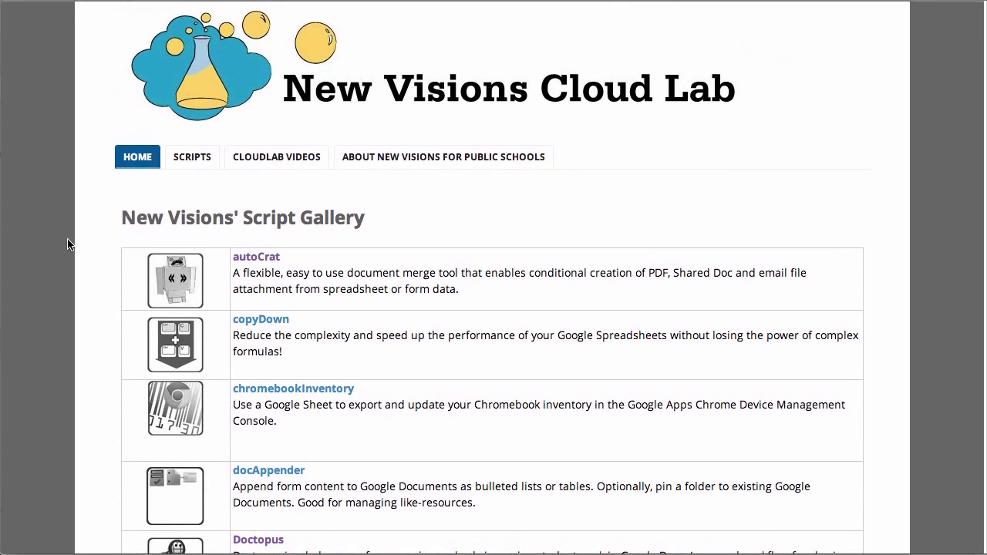